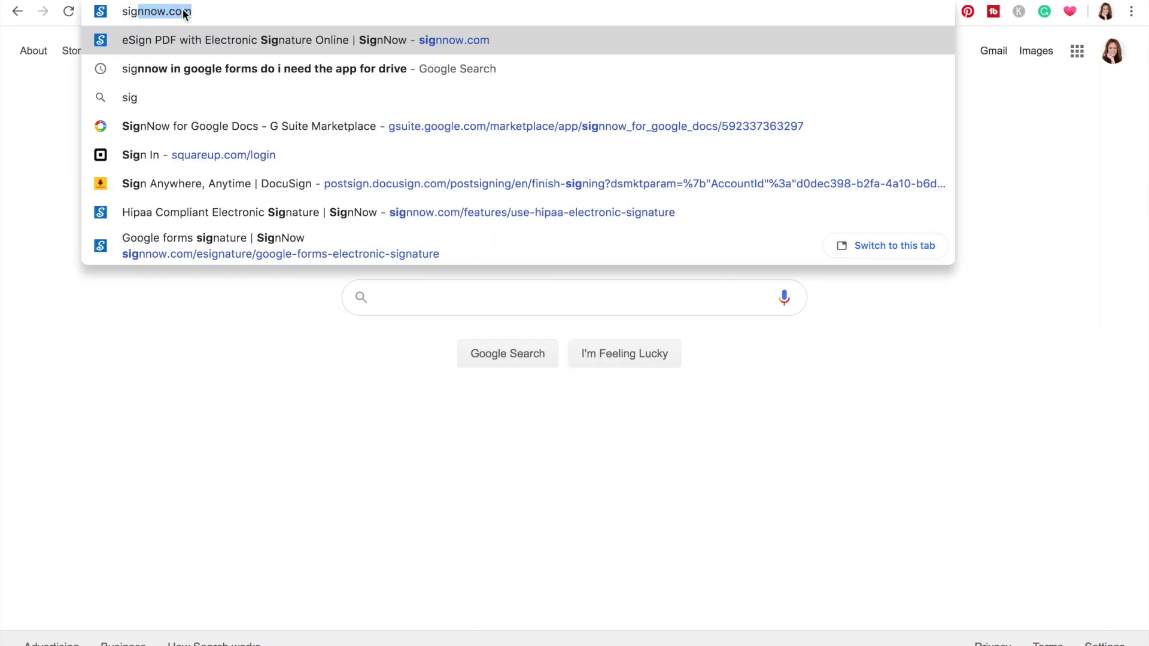
Go to the SignNow website and upload Consent Form.doc
type("nnow")
key("Return")
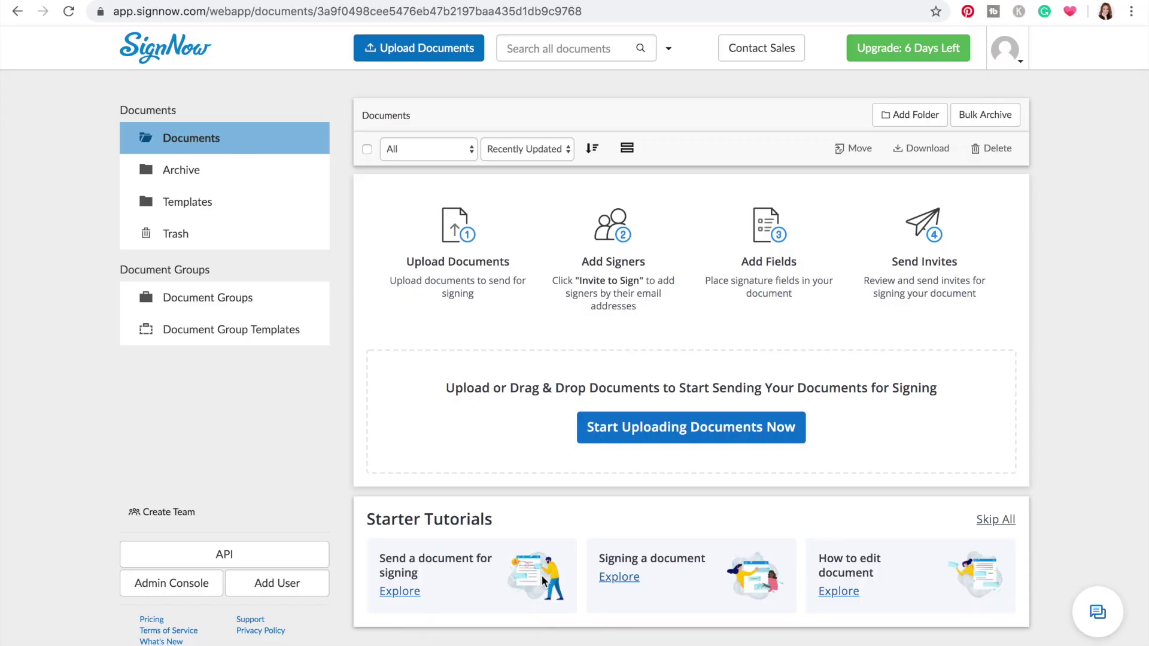
left_click(629, 439)
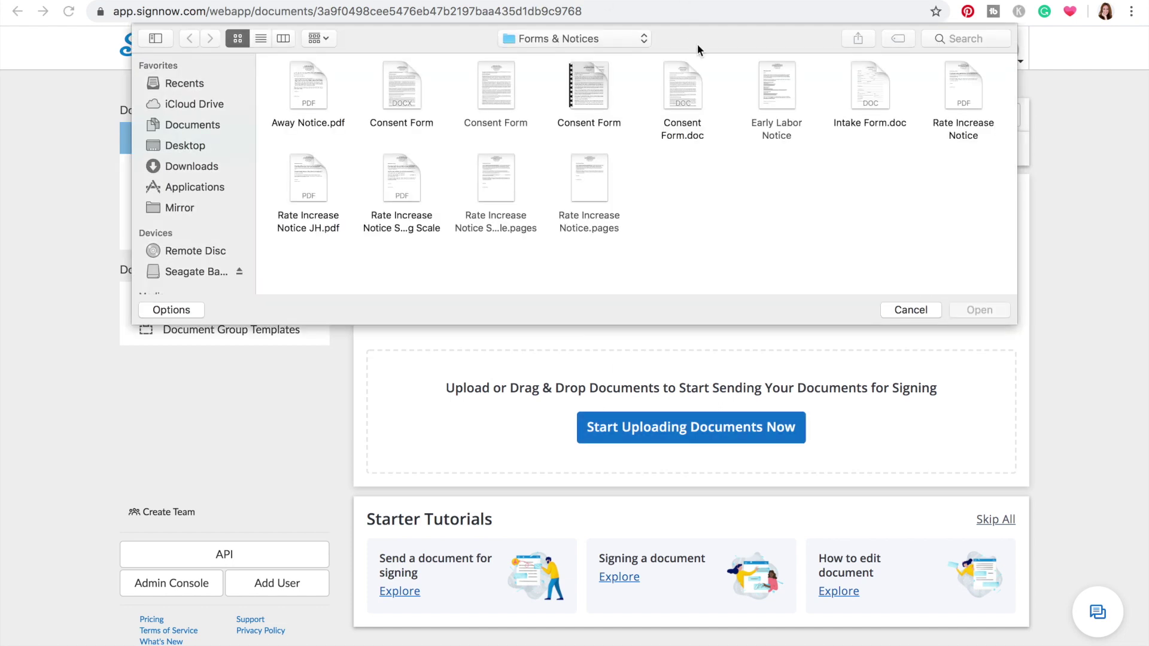
left_click(674, 85)
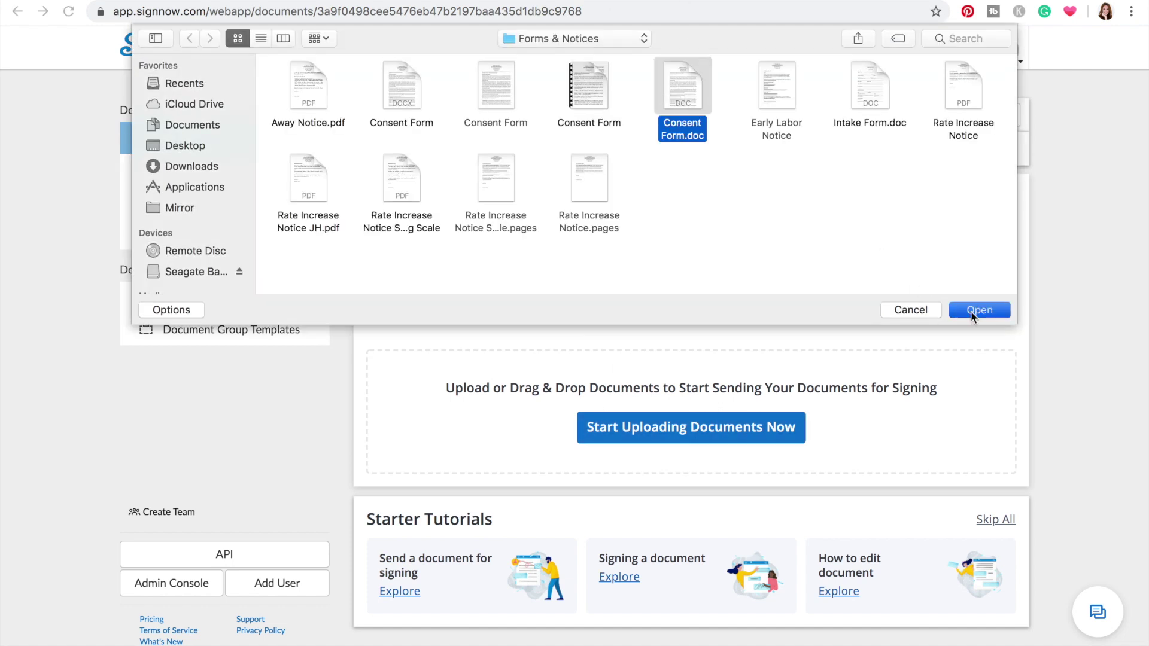
left_click(971, 310)
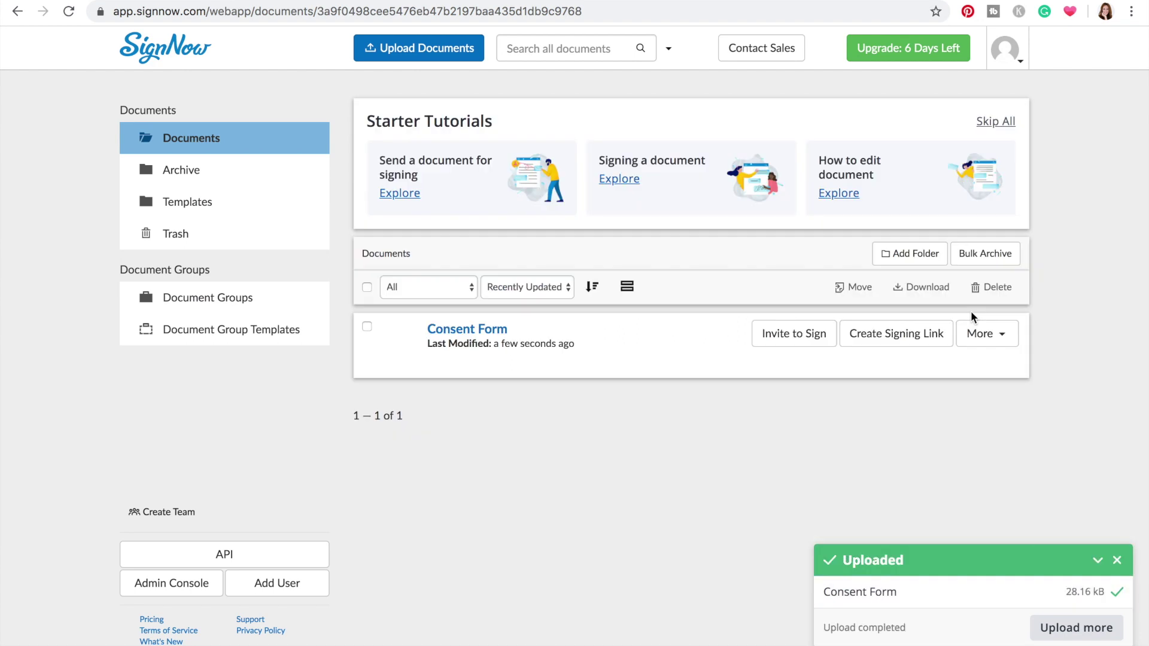
Invite Signer 1 by their e-mail address and open the field-placement editor
left_click(805, 332)
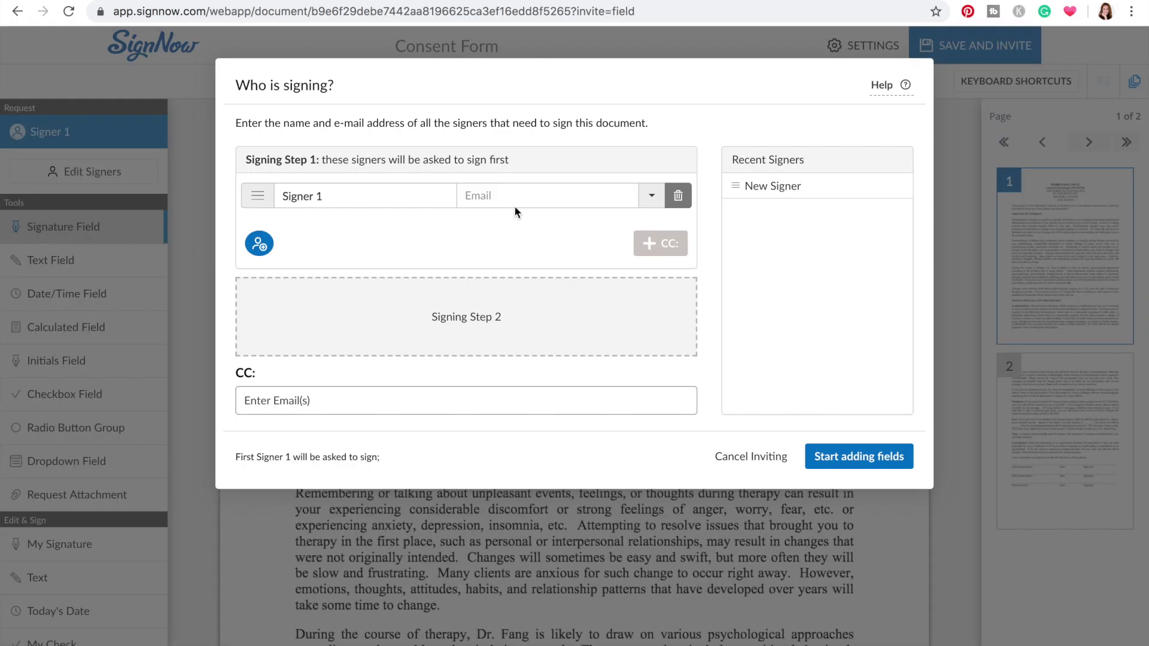
left_click(516, 201)
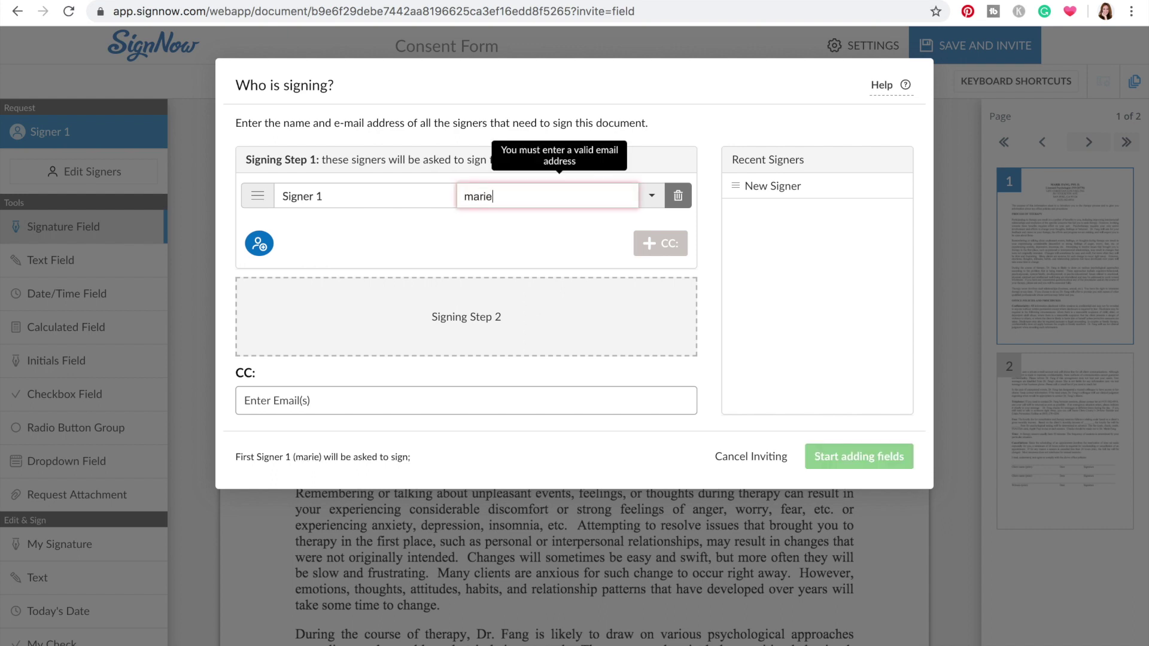
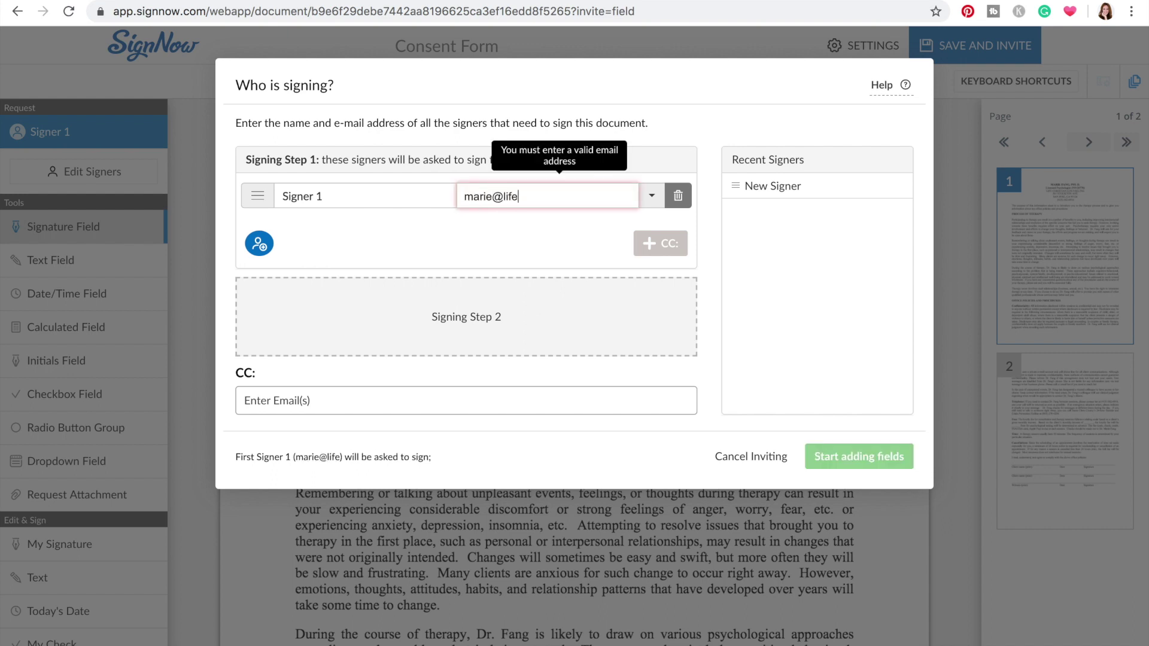
key("Tab")
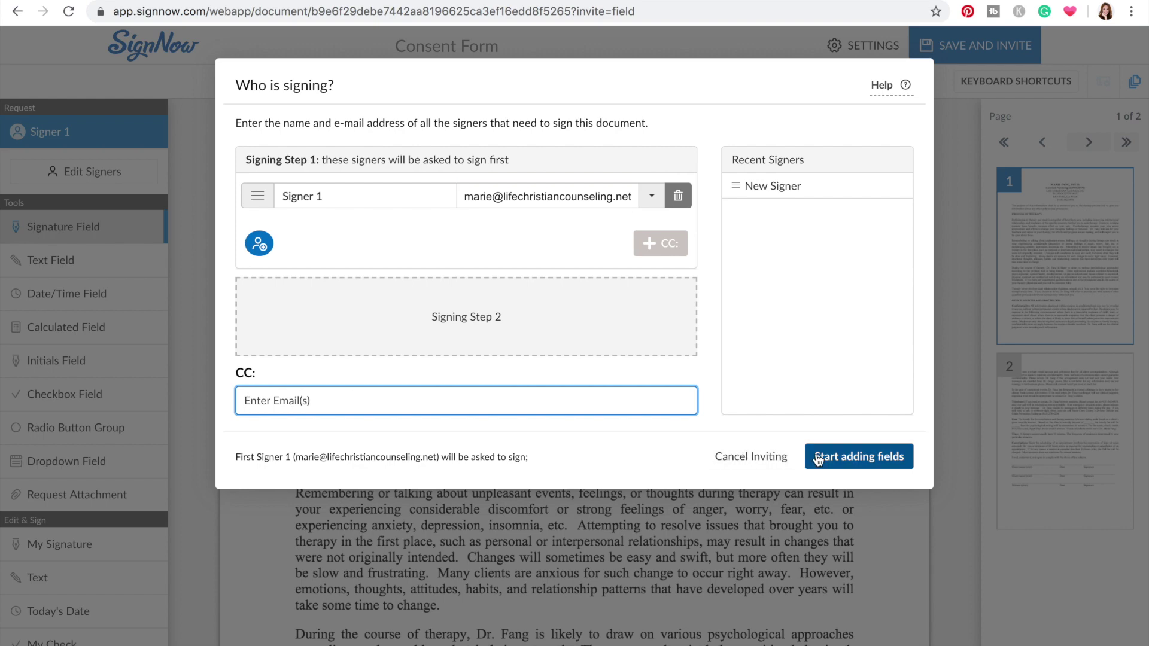
left_click(818, 458)
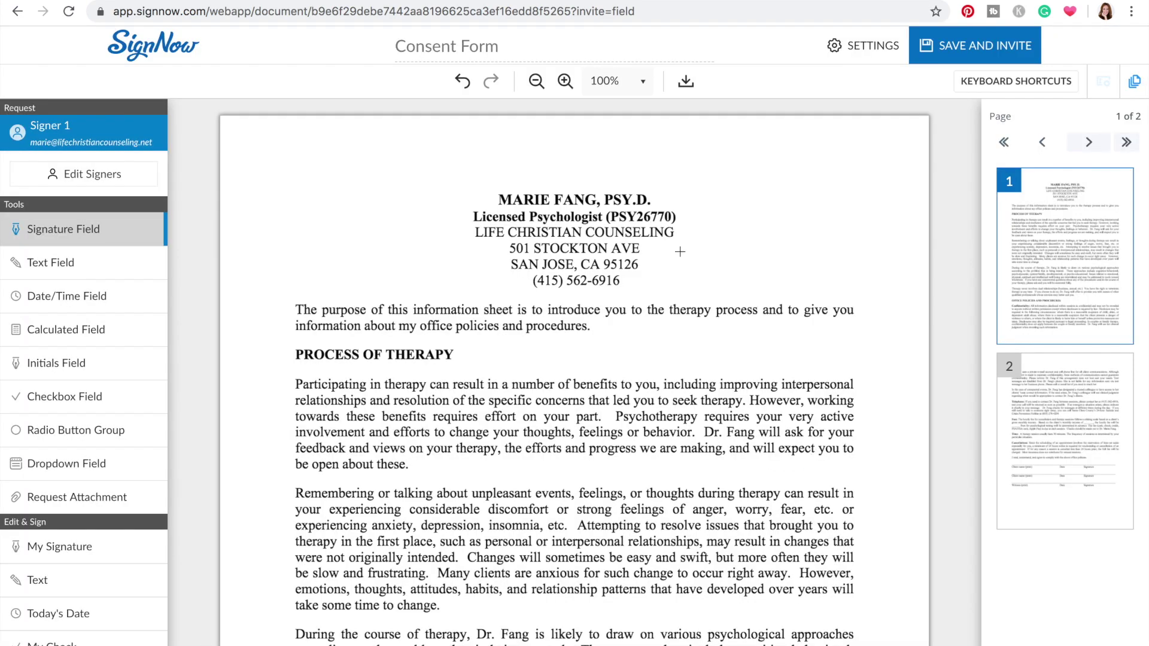
Bring page 2's client lines into view and select the Text Field tool
scroll(680, 251, "down", 20)
scroll(676, 245, "up", 1)
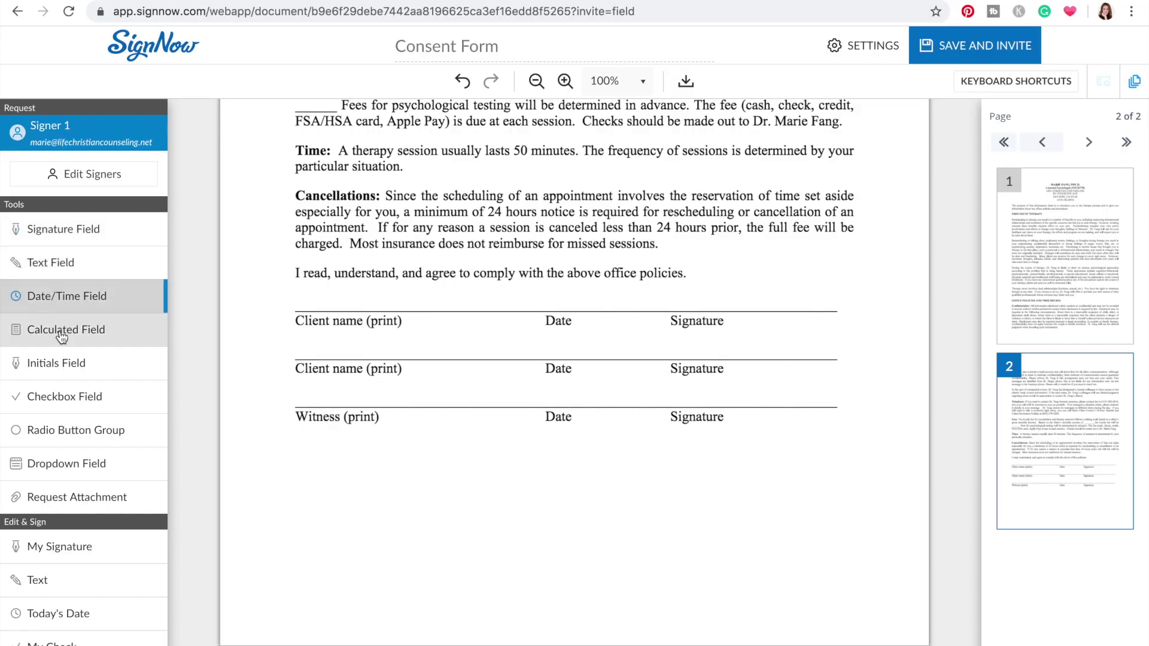
left_click(64, 401)
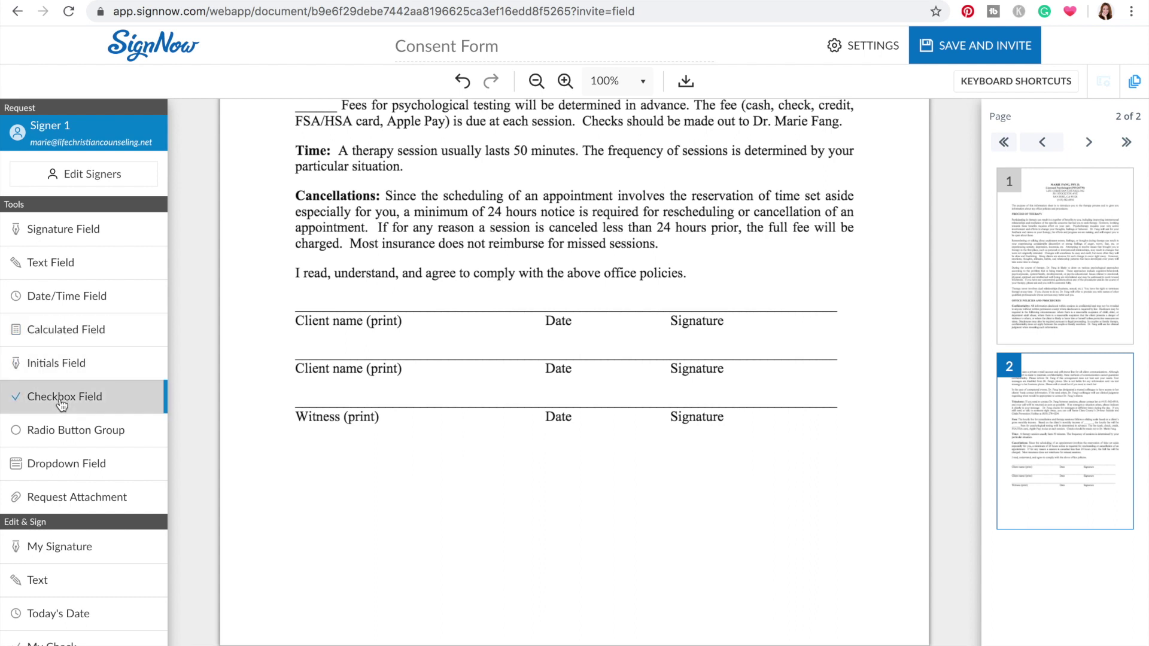
left_click(65, 228)
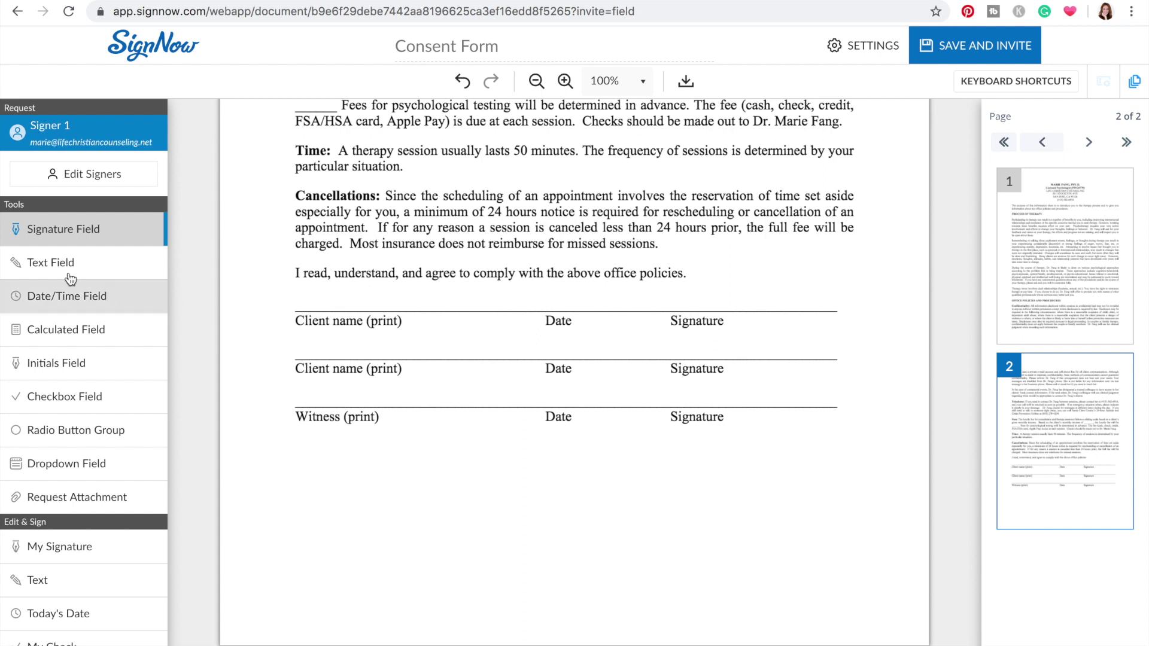
left_click(53, 265)
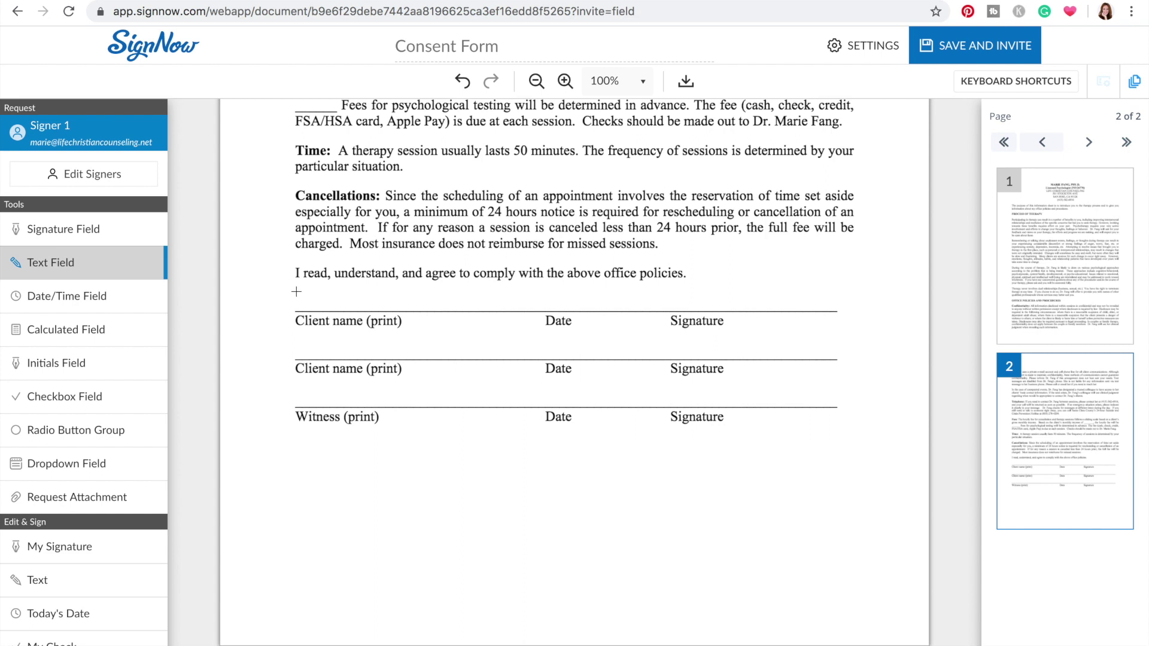
Place 'First Name' and 'Last Name' text fields side by side on the first Client name line
left_click(296, 292)
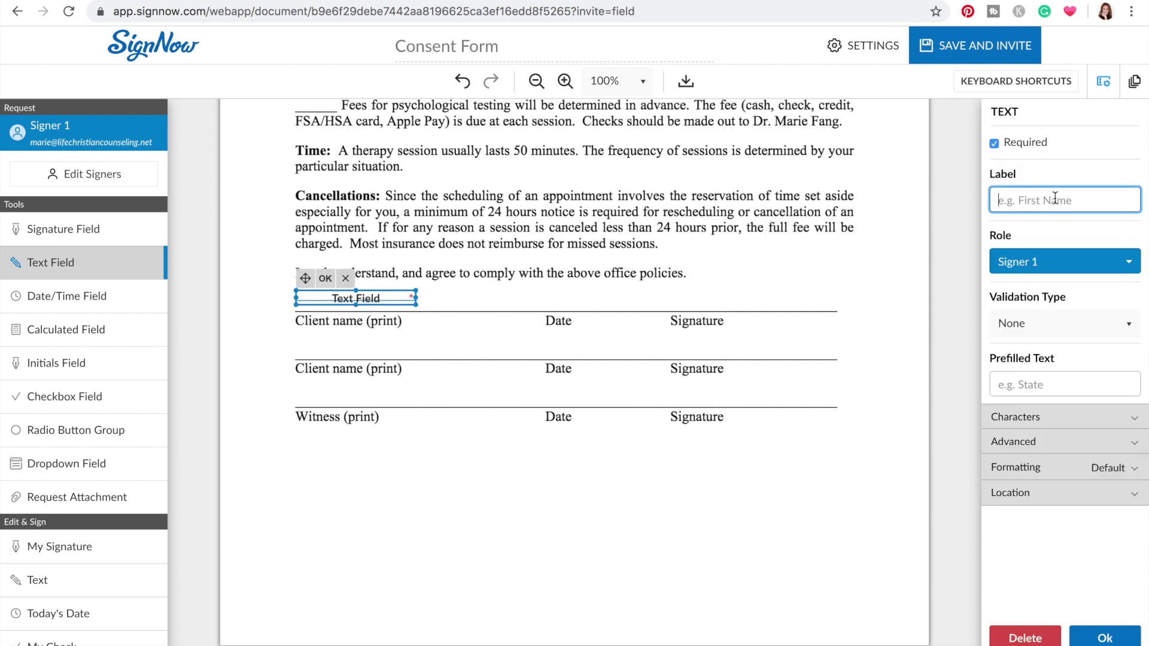
type("First Name")
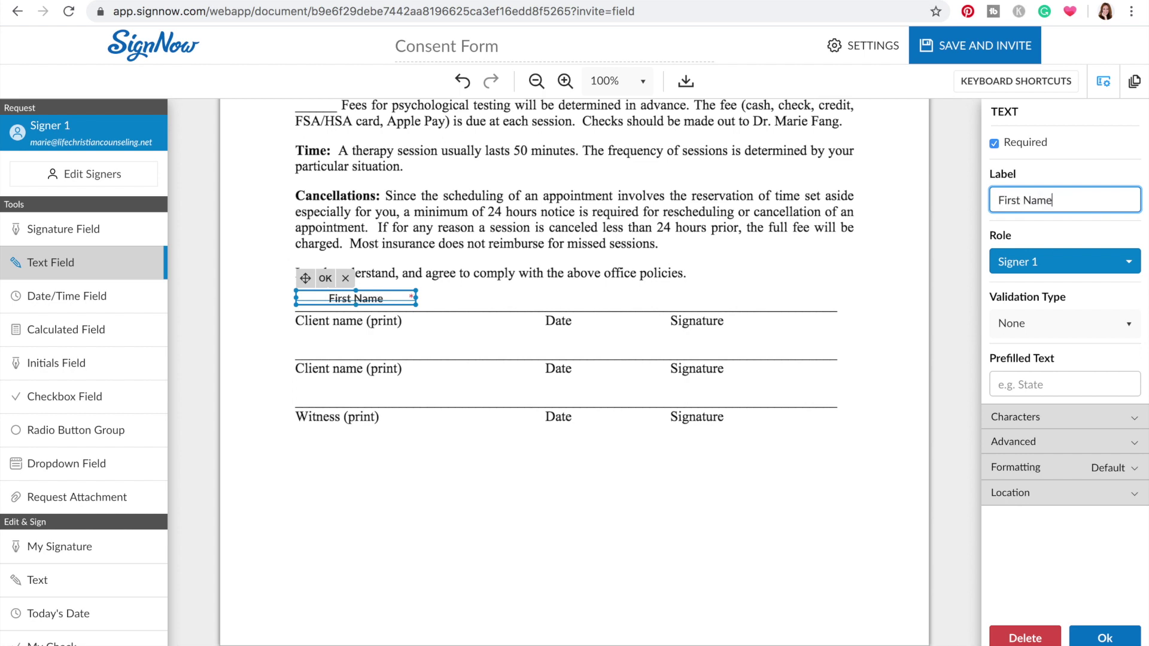
left_click(1105, 638)
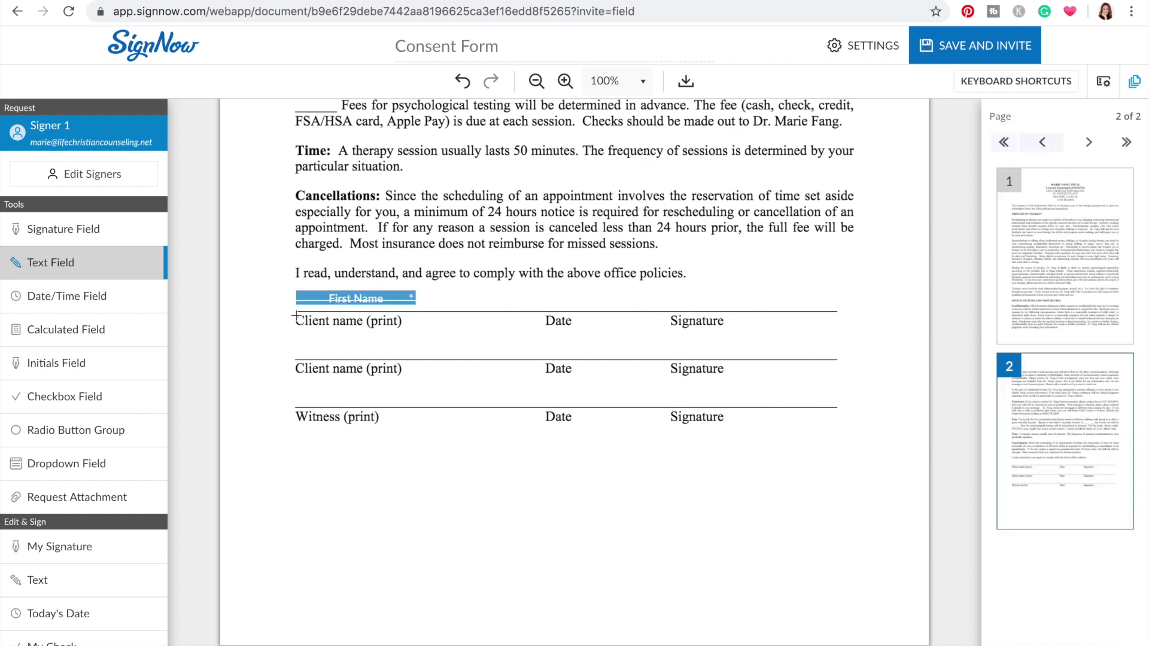
left_click(423, 293)
left_click(1044, 202)
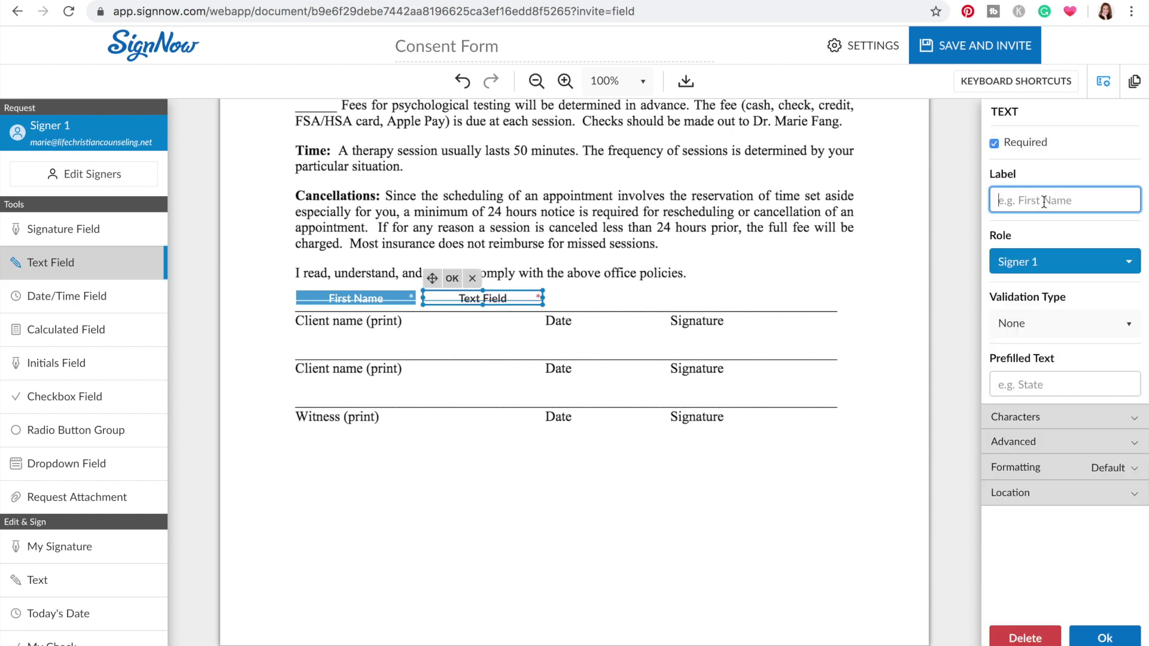
type("Last Name")
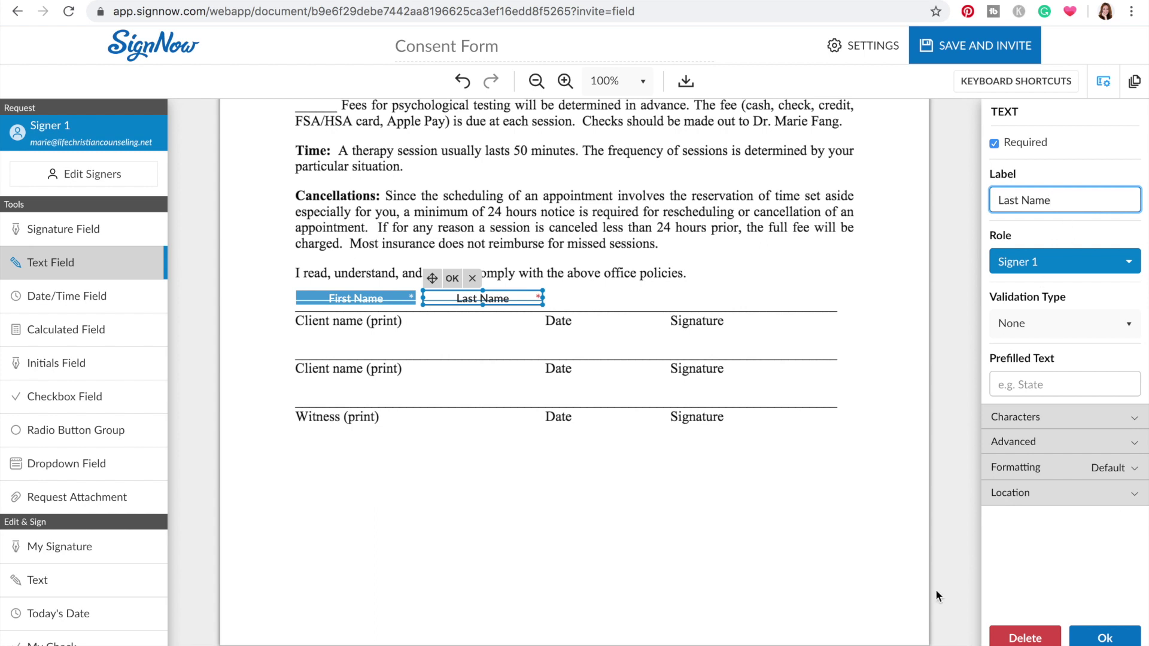
left_click(1106, 639)
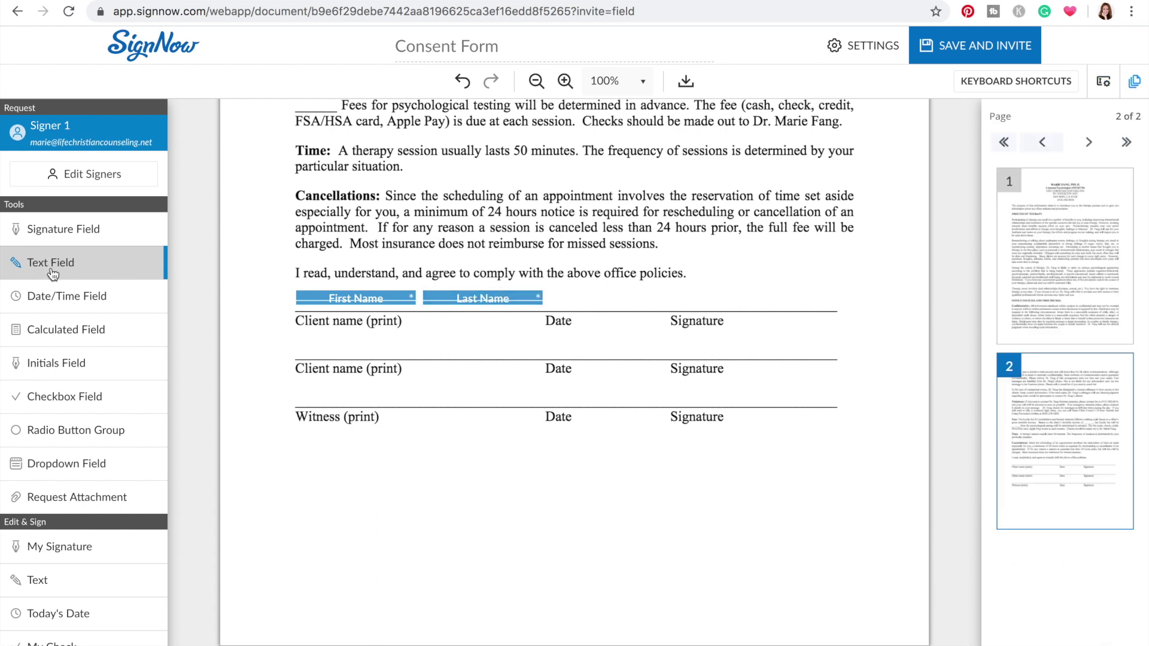
Add a narrowed Date field beside the Last Name field
left_click(556, 294)
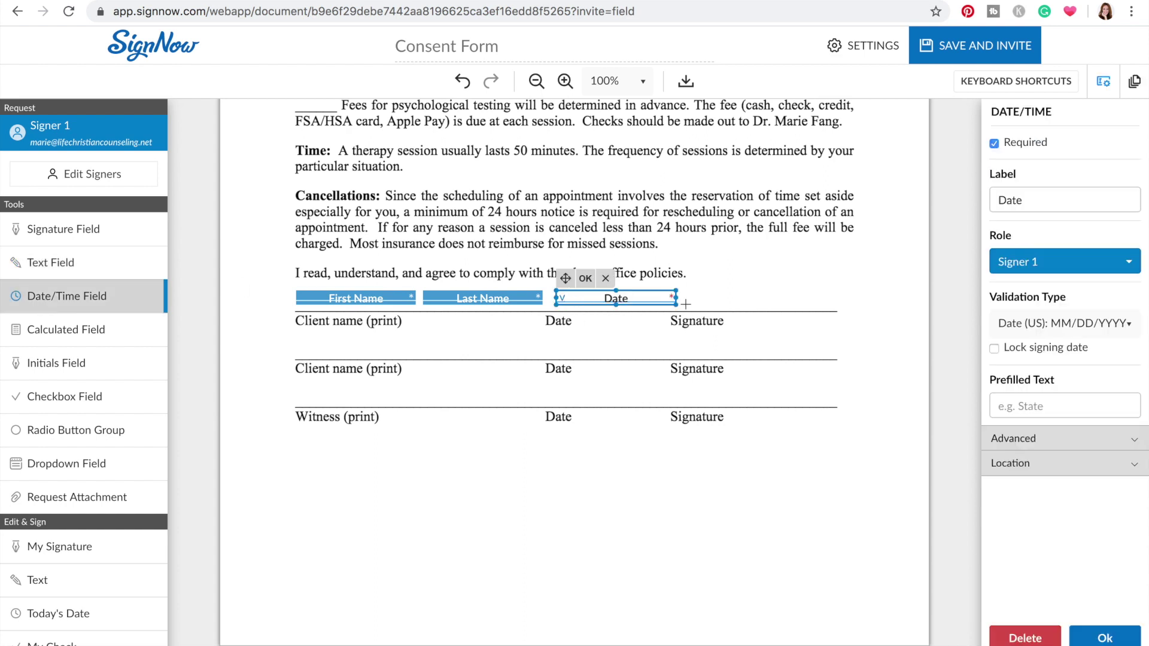
left_click_drag(675, 298, 639, 297)
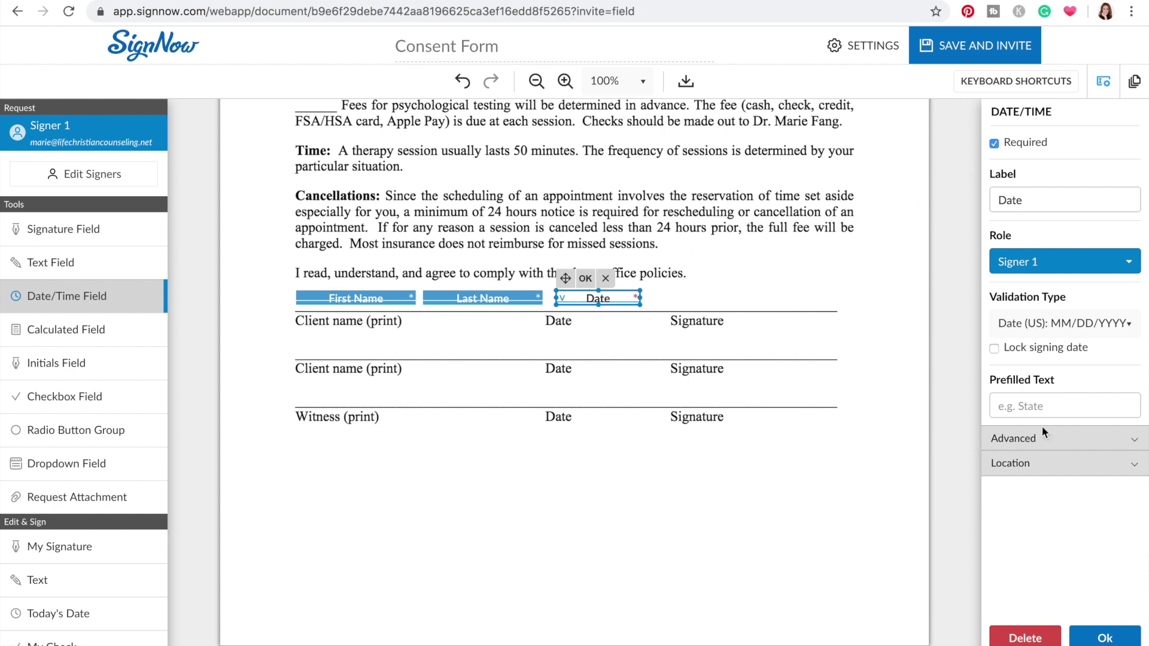
left_click(1105, 638)
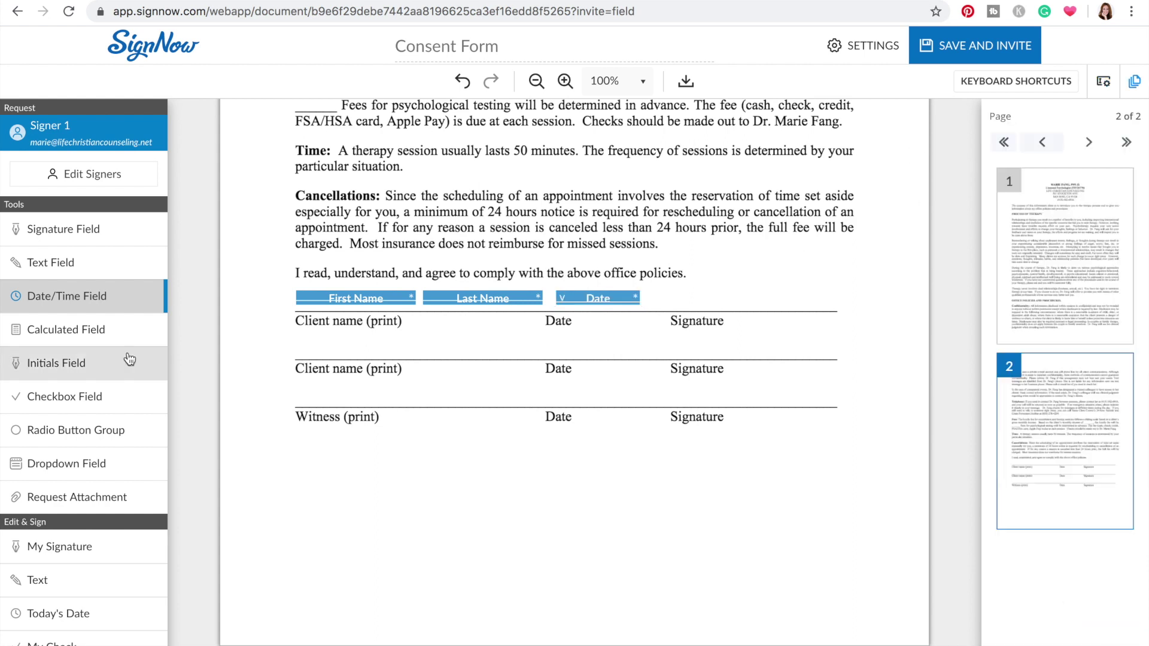
Add a widened Signature Field along the signature line beside the Date field
left_click(64, 231)
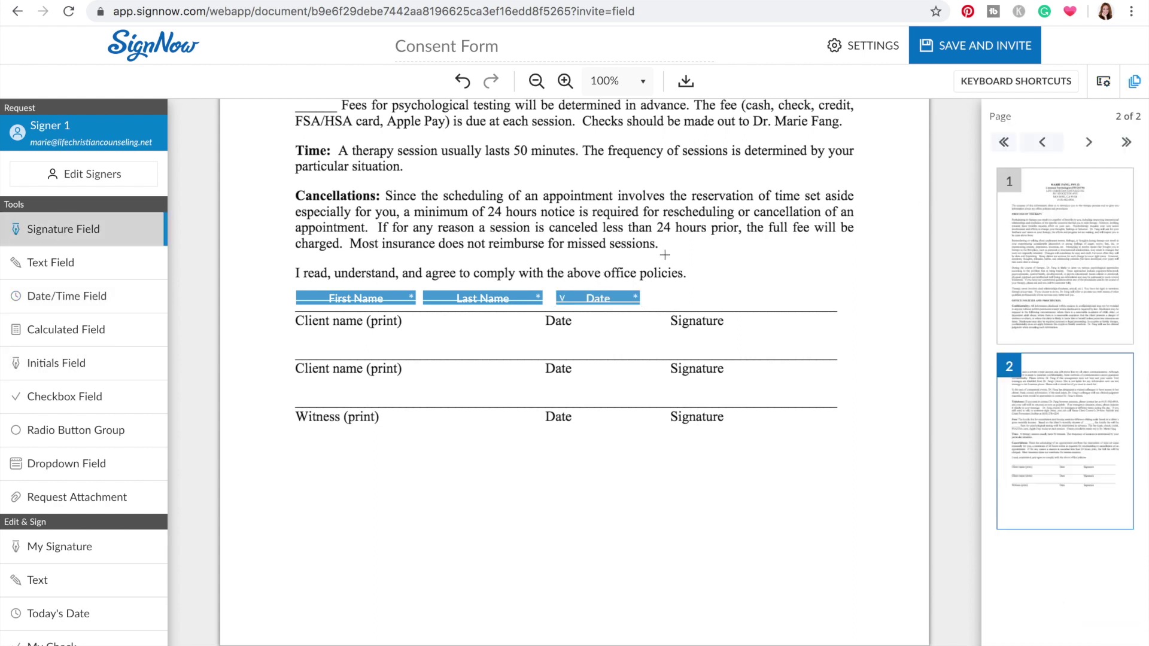
left_click(660, 299)
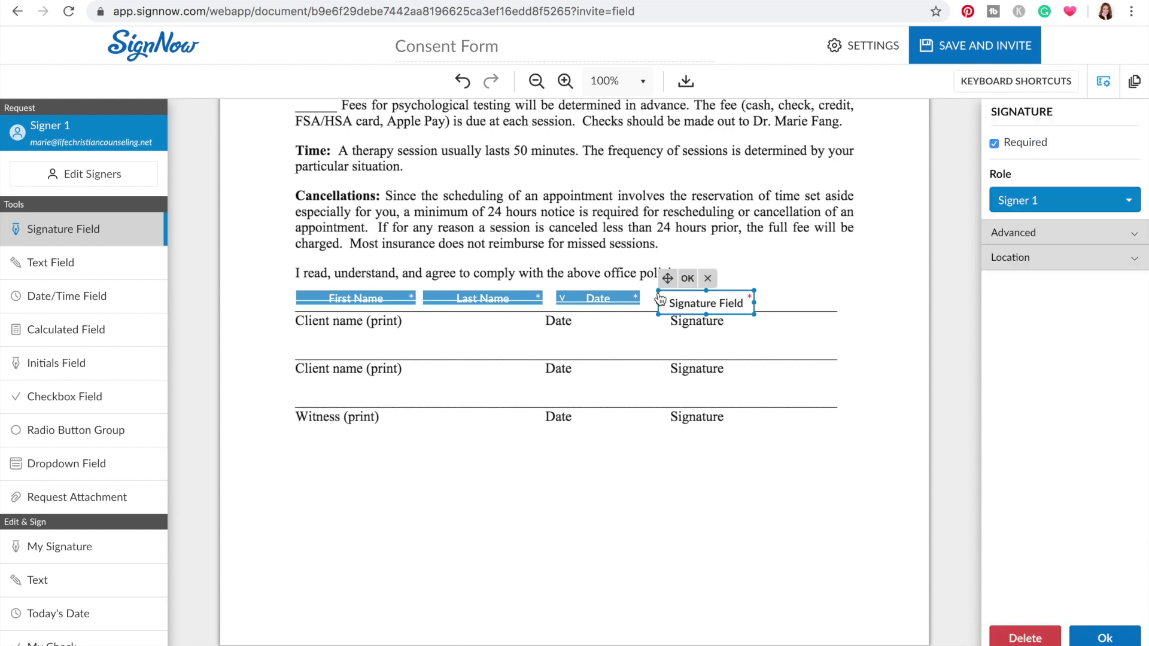
left_click_drag(754, 301, 834, 302)
left_click(1091, 640)
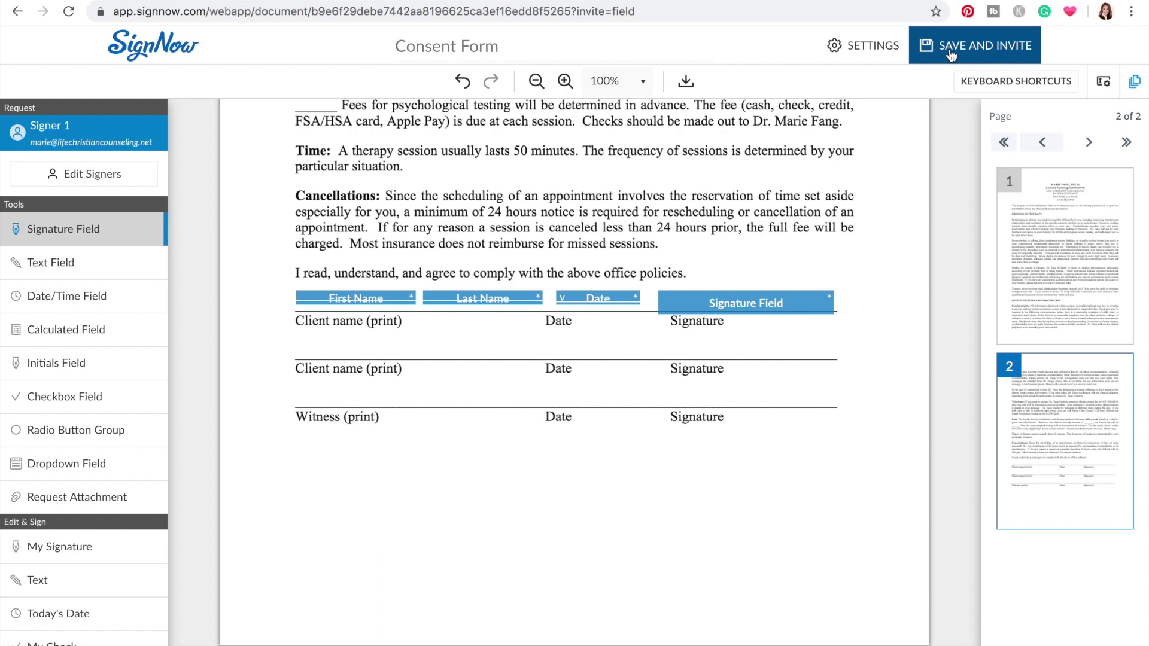
Save the placed fields and continue to the Consent Form invite page
left_click(952, 56)
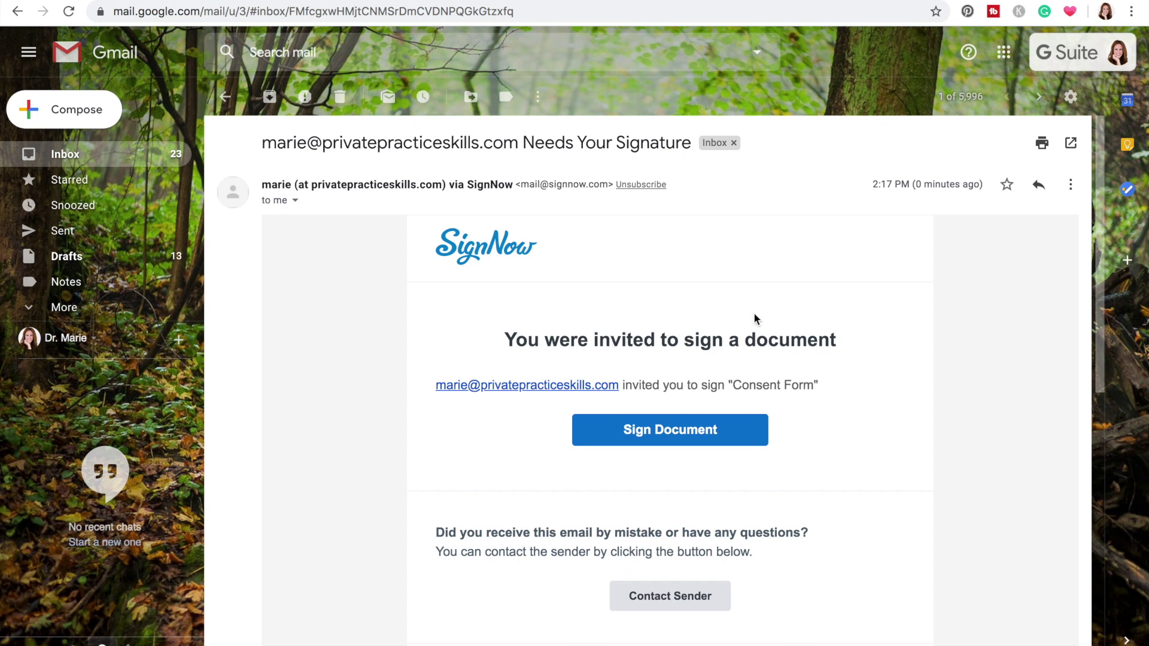
Open the Consent Form for signing from the Gmail invitation's Sign Document button
scroll(934, 364, "down", 3)
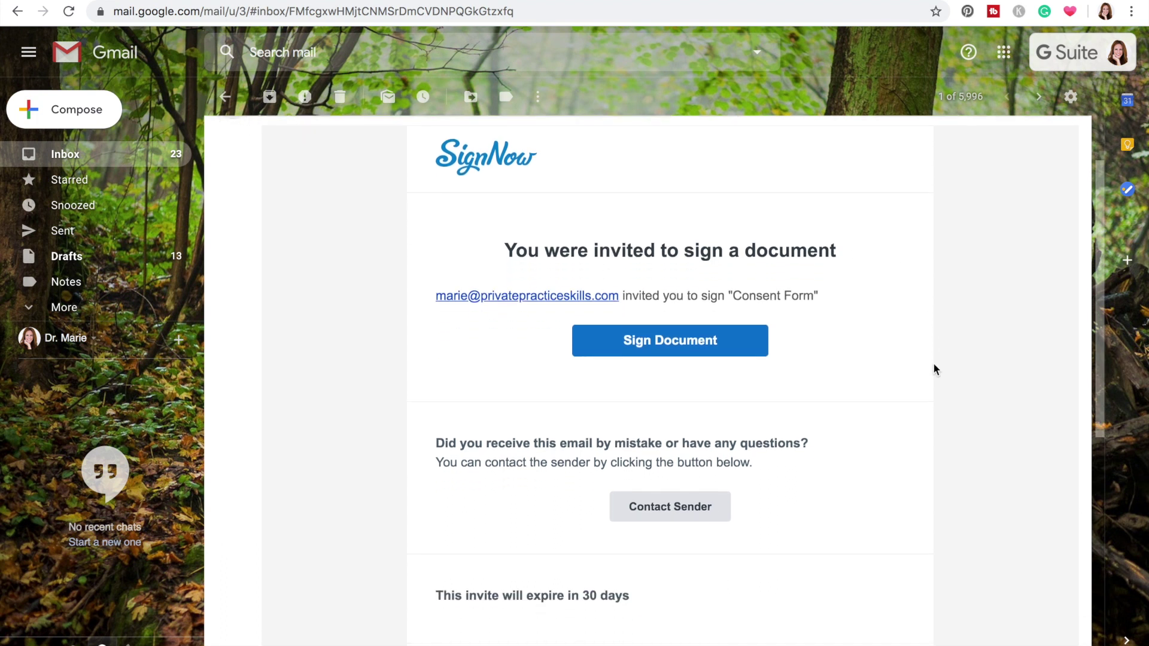
left_click(659, 345)
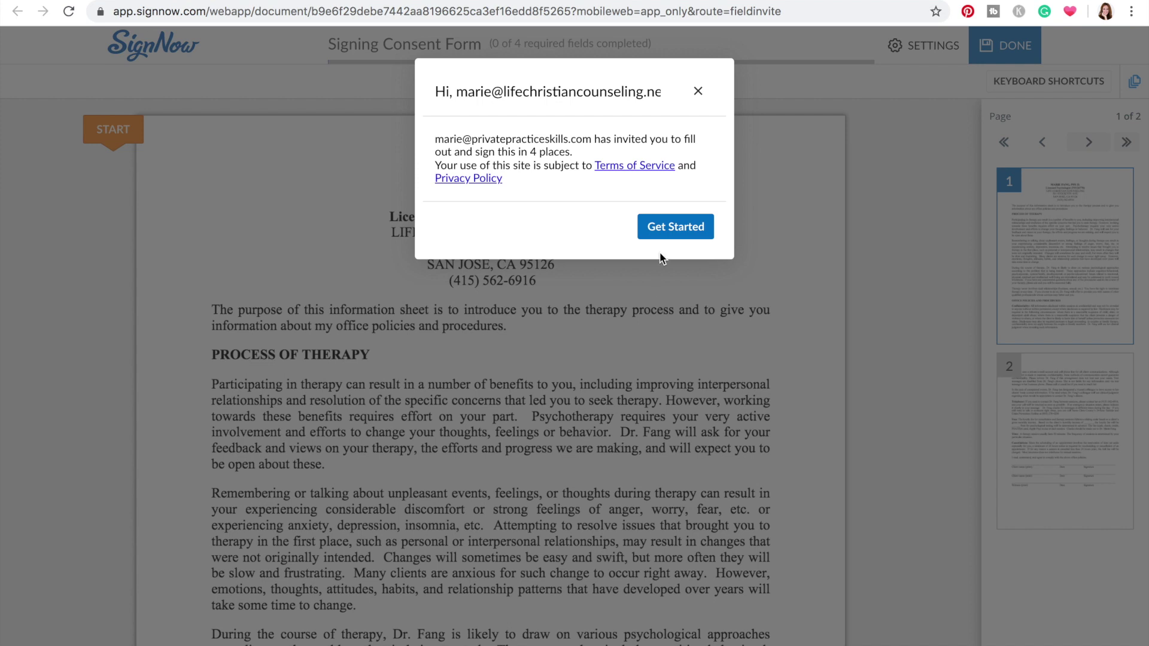
Begin signing and fill in the client's first name, last name and the 04/11/2020 date
left_click(664, 231)
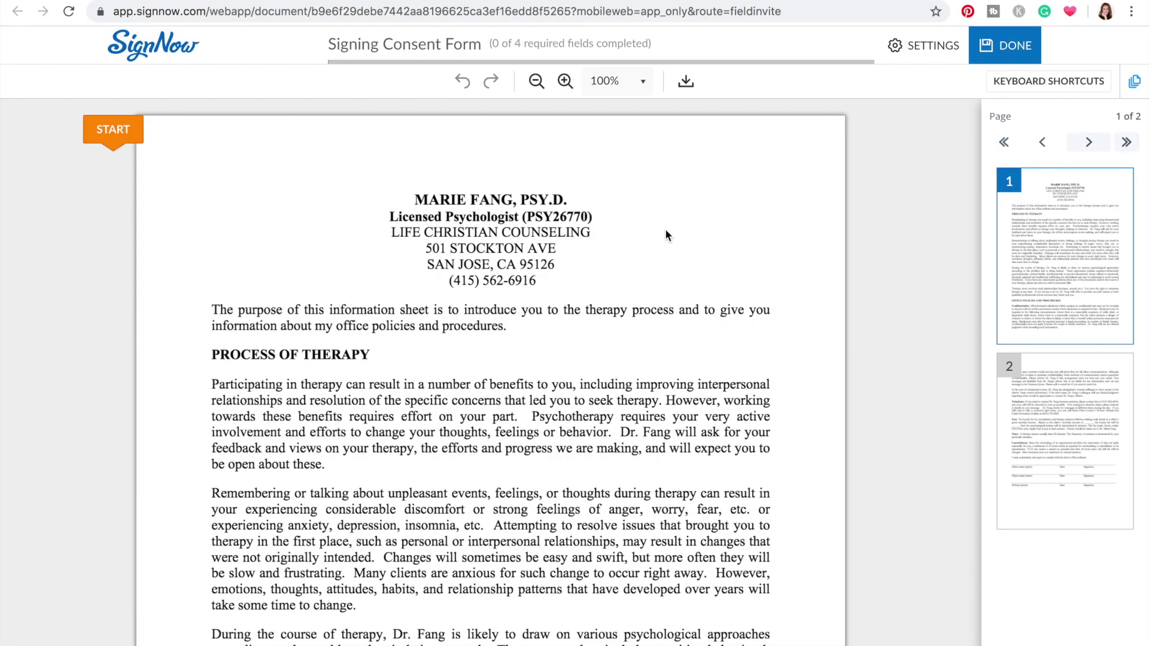
left_click(103, 130)
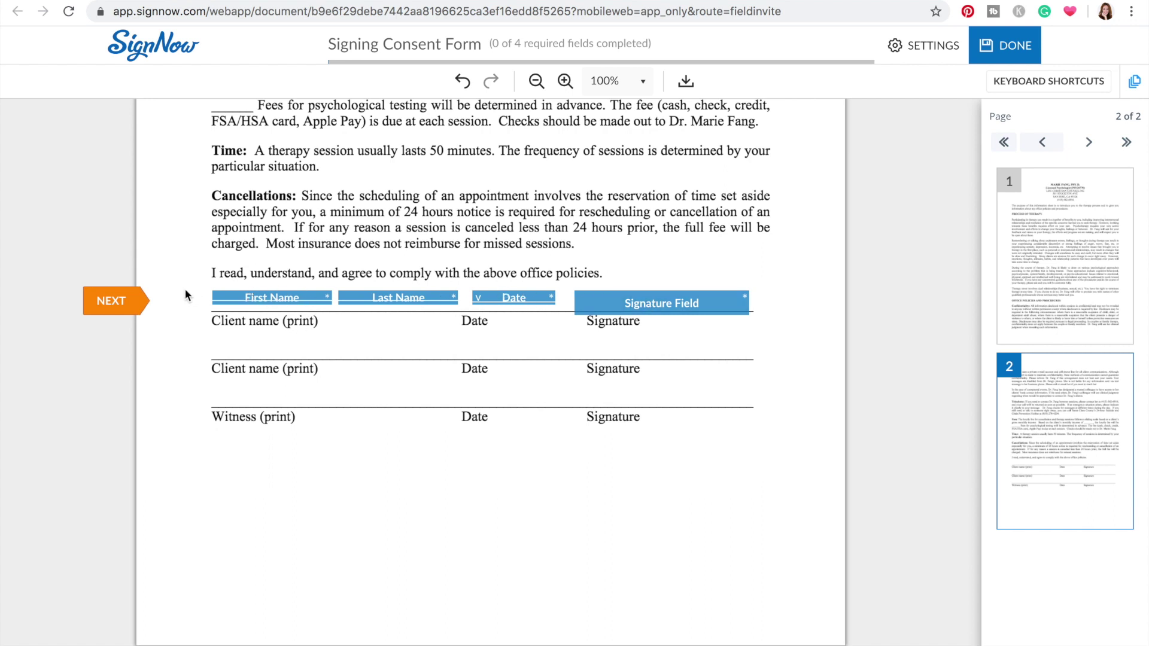
left_click(274, 300)
key("Tab")
left_click(519, 297)
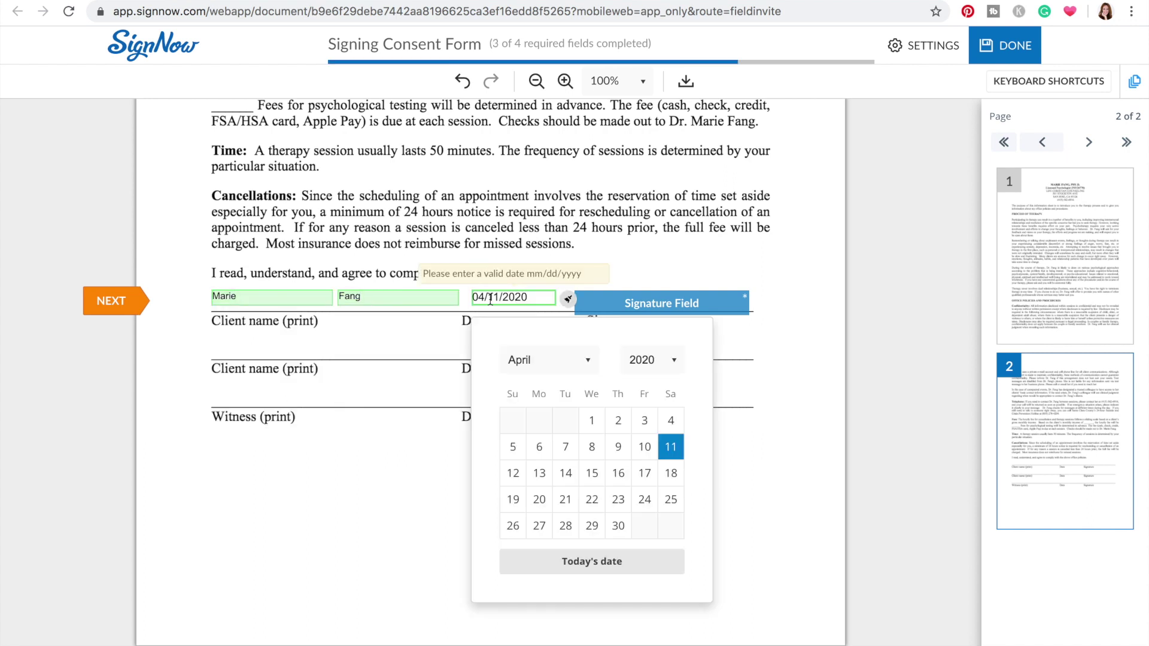
Open the signature field, compare the signature options, and try a typed signature of the client's name
left_click(664, 303)
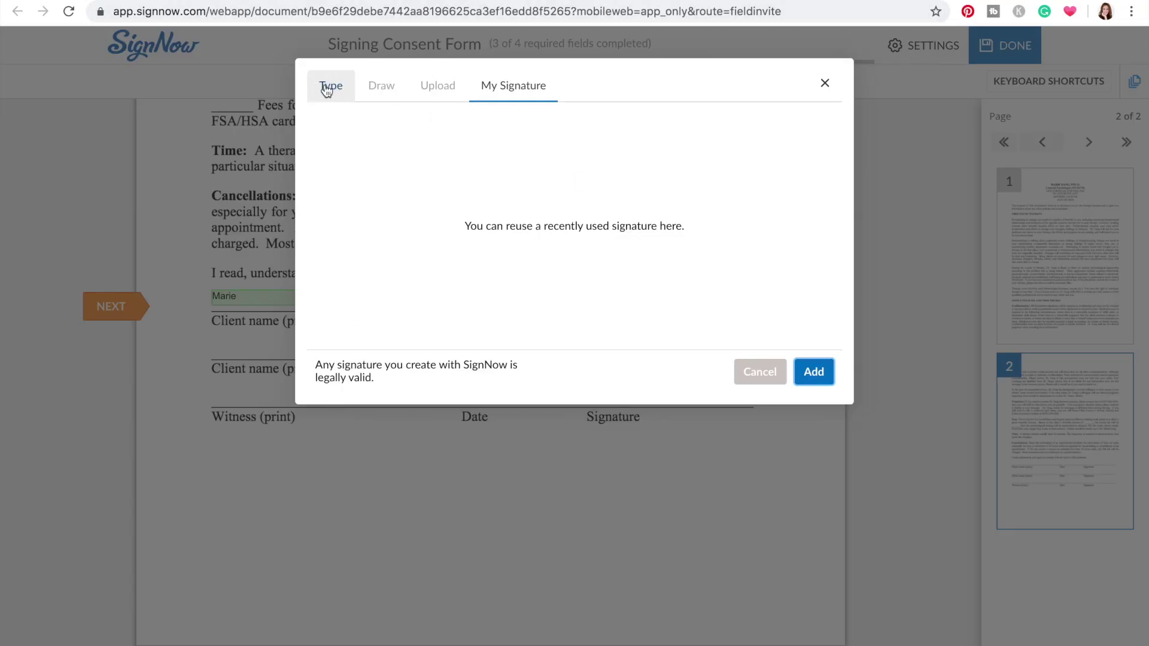
left_click(328, 86)
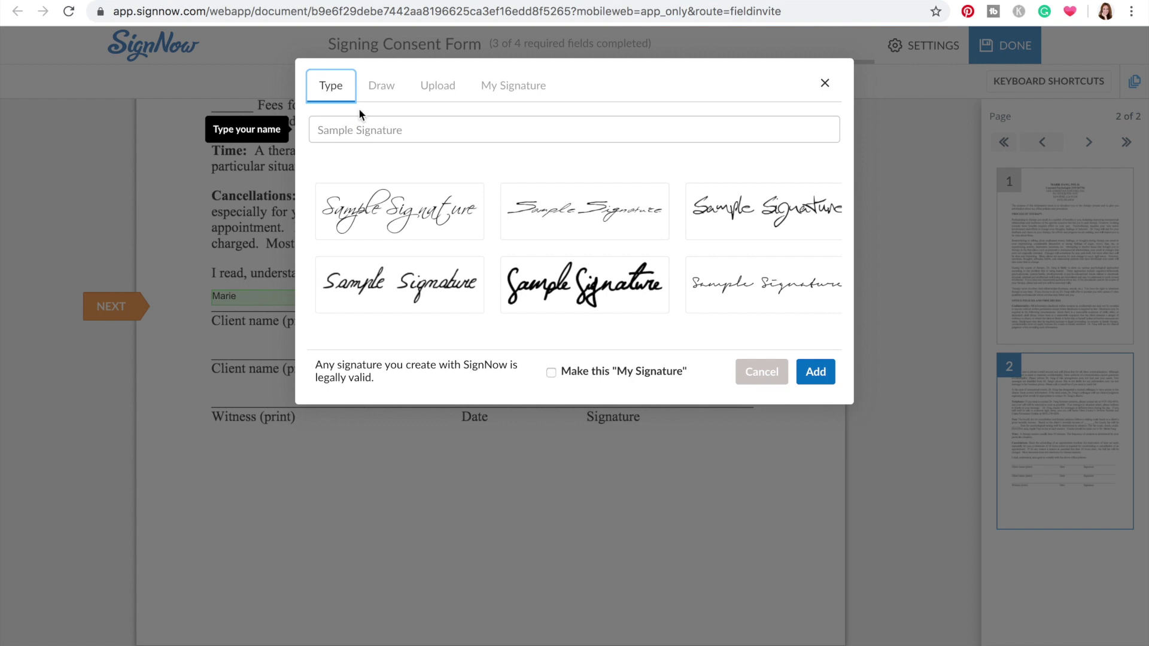
left_click(376, 90)
left_click(434, 86)
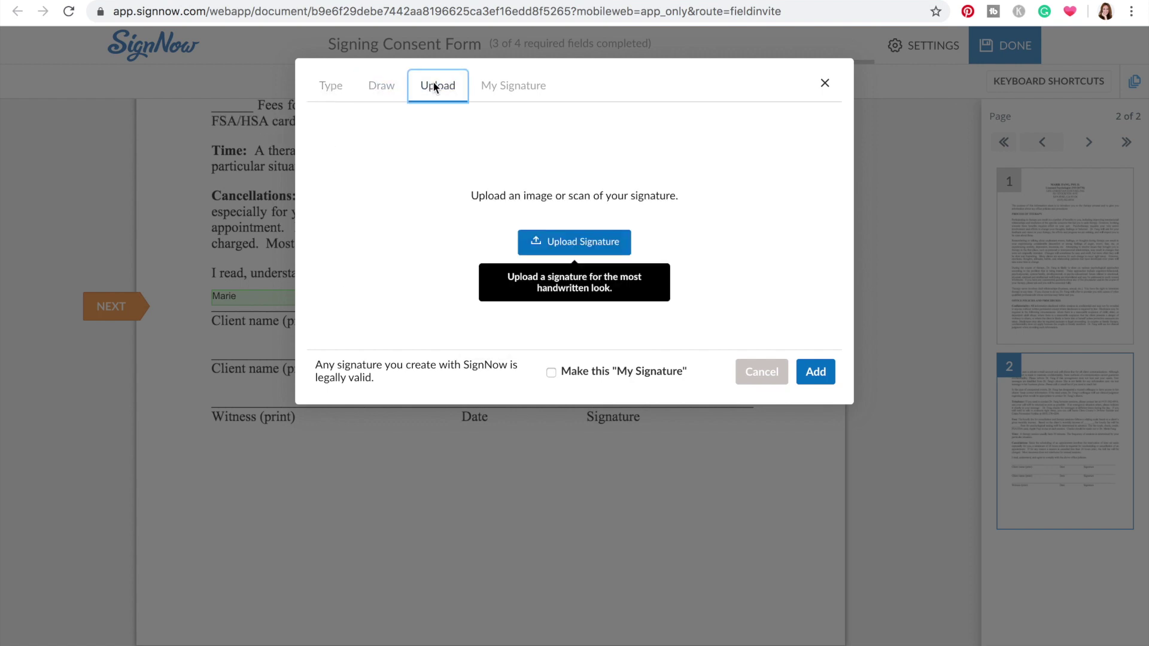
left_click(499, 88)
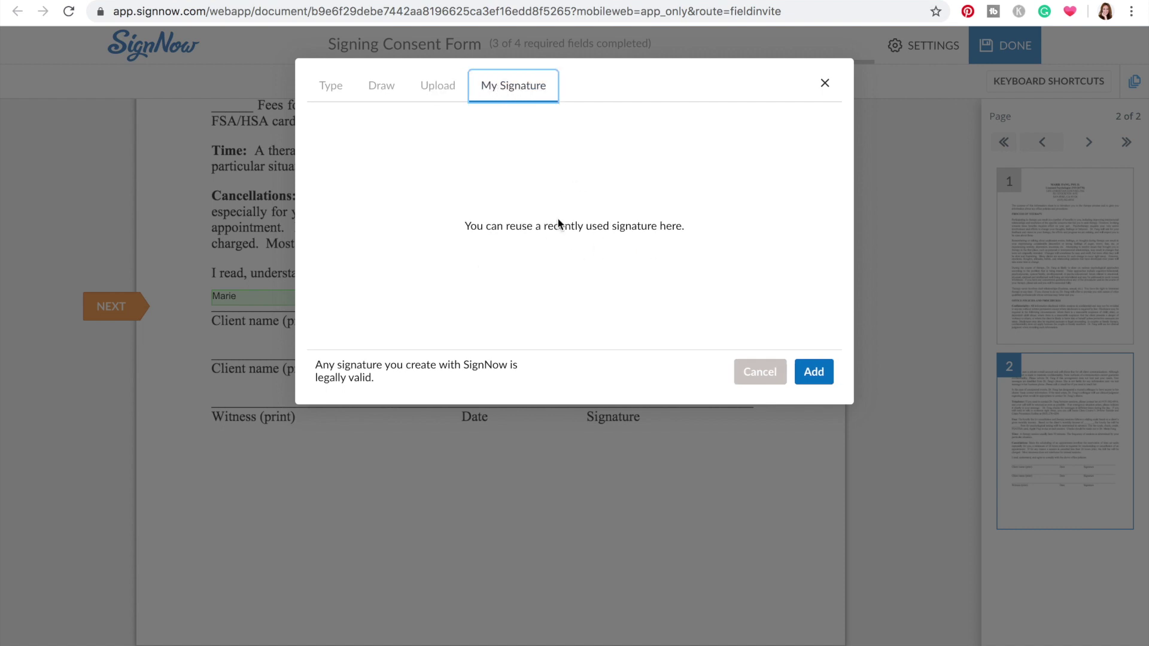
left_click(323, 88)
left_click(355, 128)
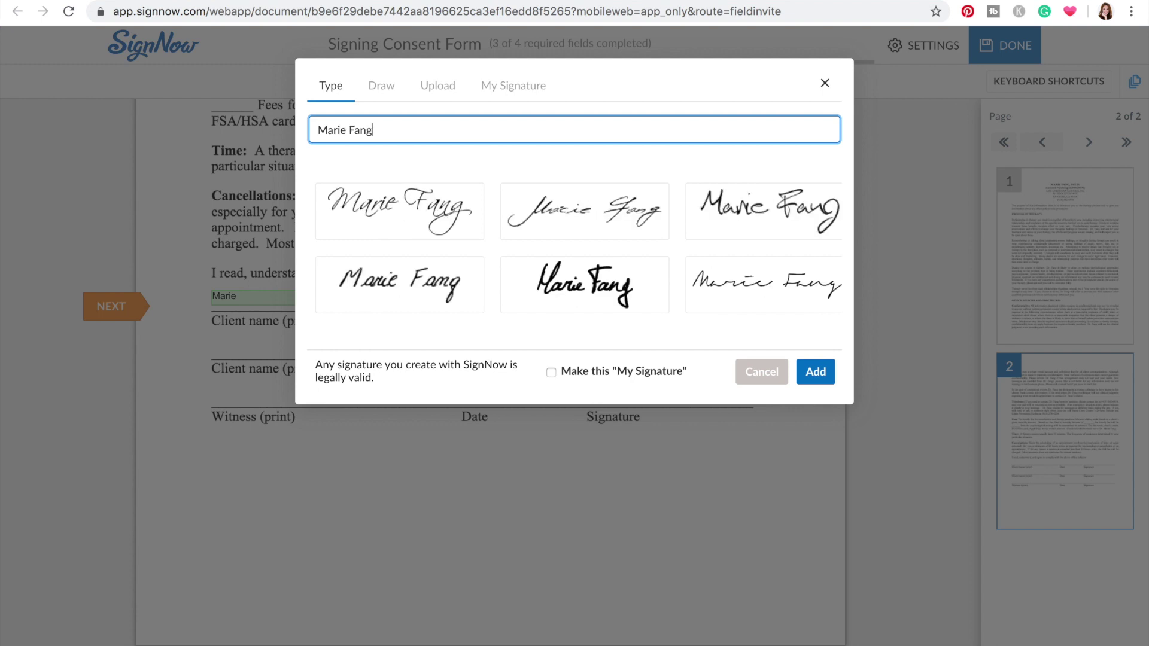
left_click(430, 215)
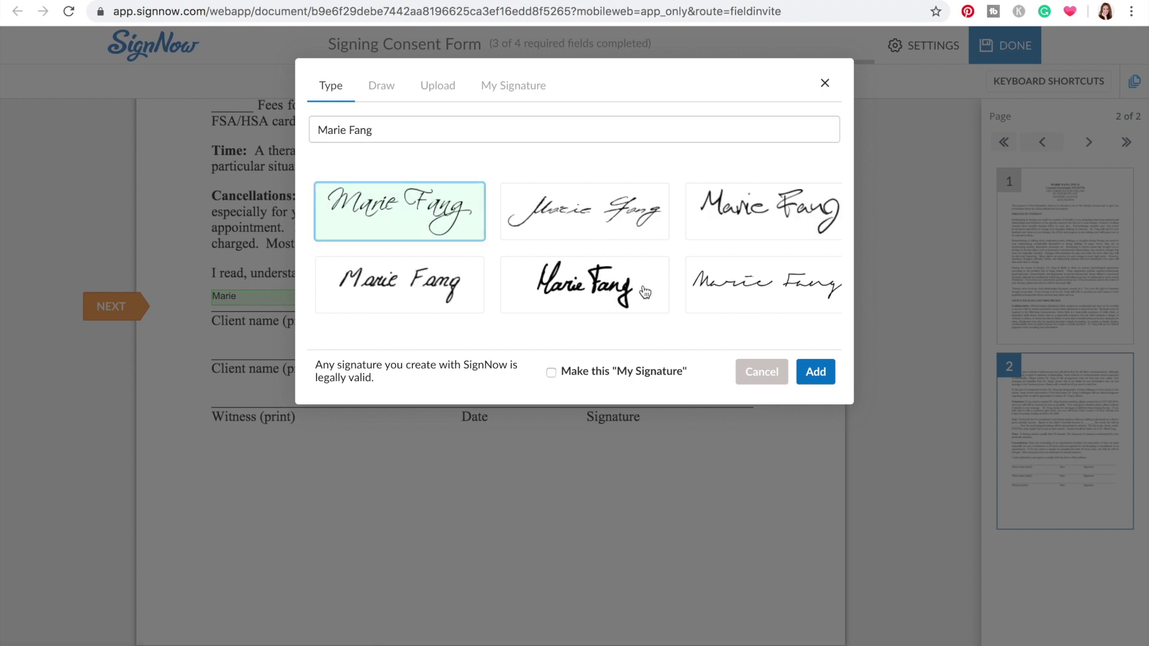
Draw the client's signature by hand, apply it to the field, and submit the form
left_click(386, 86)
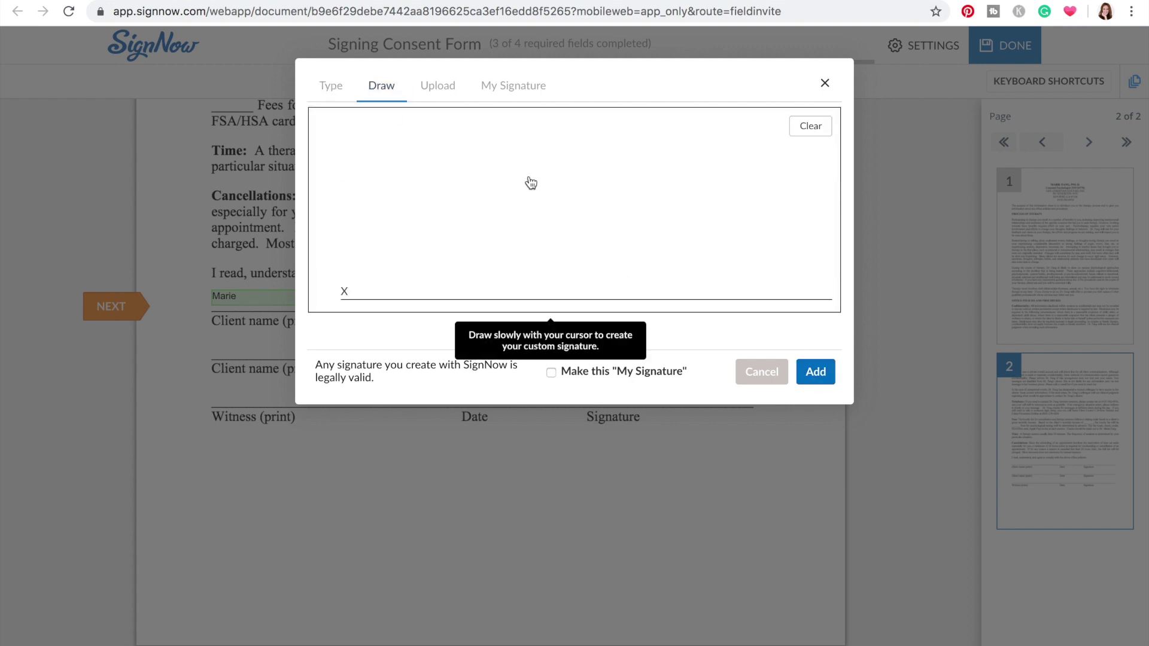
left_click_drag(529, 176, 528, 271)
left_click_drag(566, 179, 575, 295)
mouse_move(466, 242)
left_mouse_down()
mouse_move(487, 285)
mouse_move(523, 307)
left_mouse_up()
left_click_drag(630, 301, 633, 206)
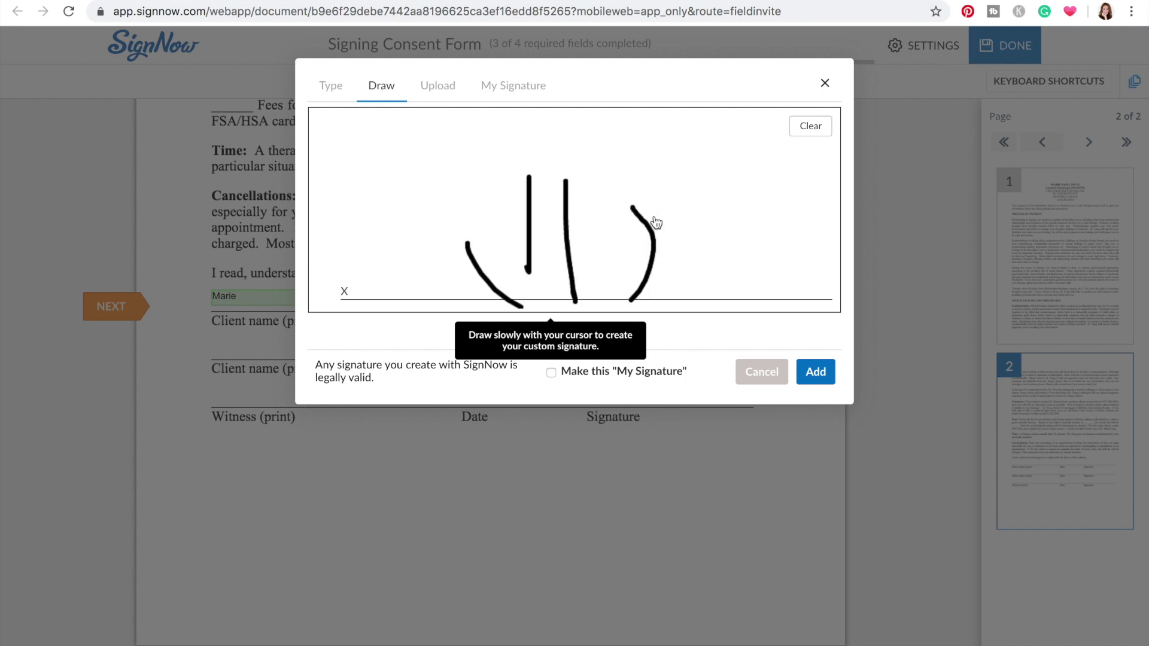
left_click(814, 373)
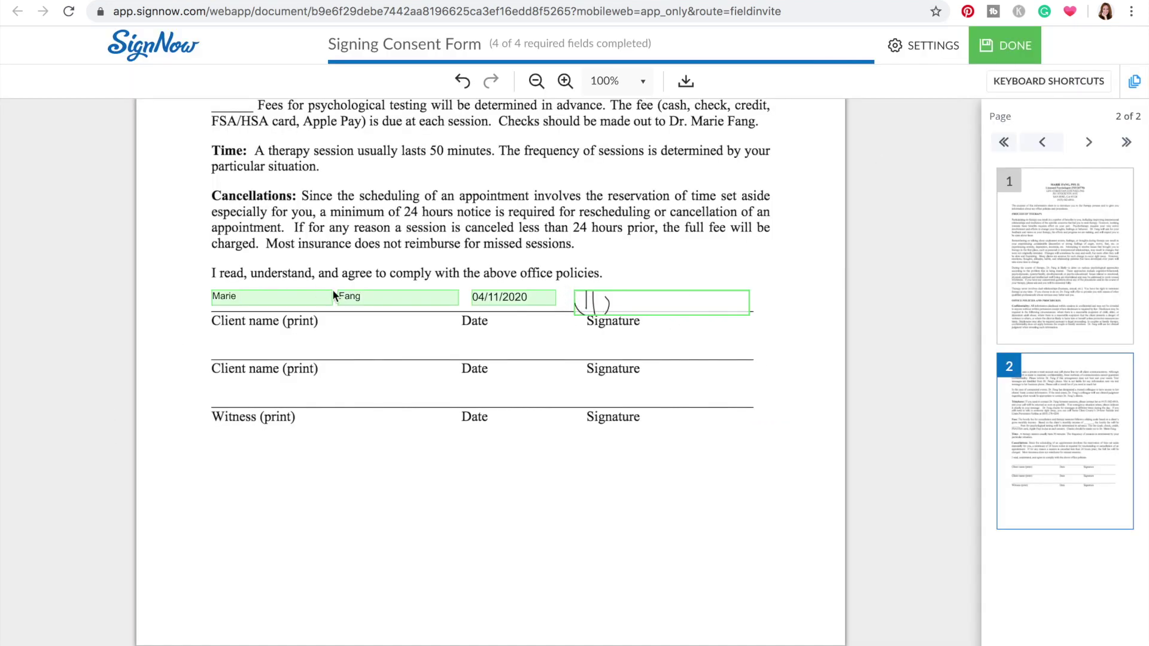
left_click(1016, 52)
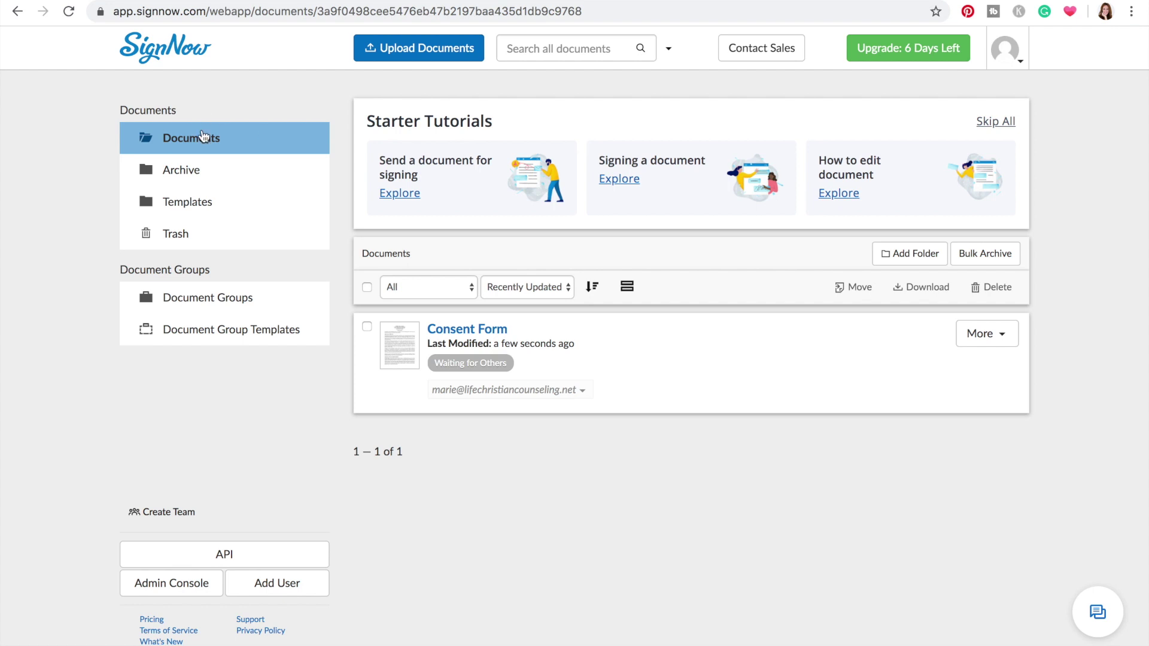
Reload the Documents list and open the Consent Form row's More menu
left_click(69, 12)
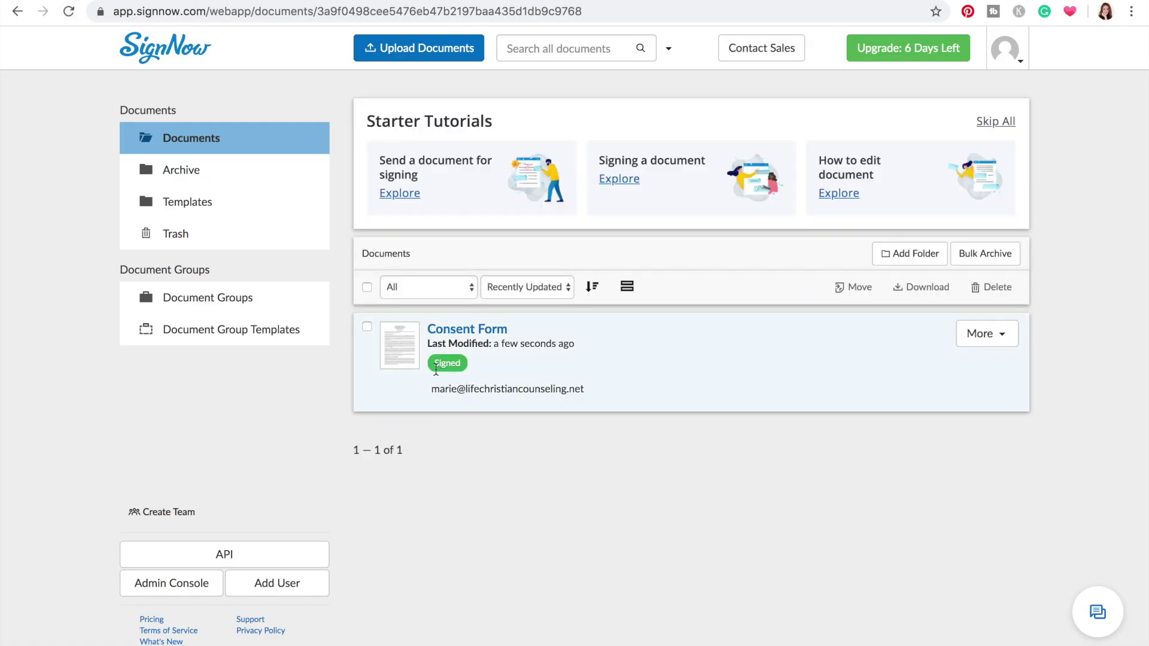
left_click(986, 334)
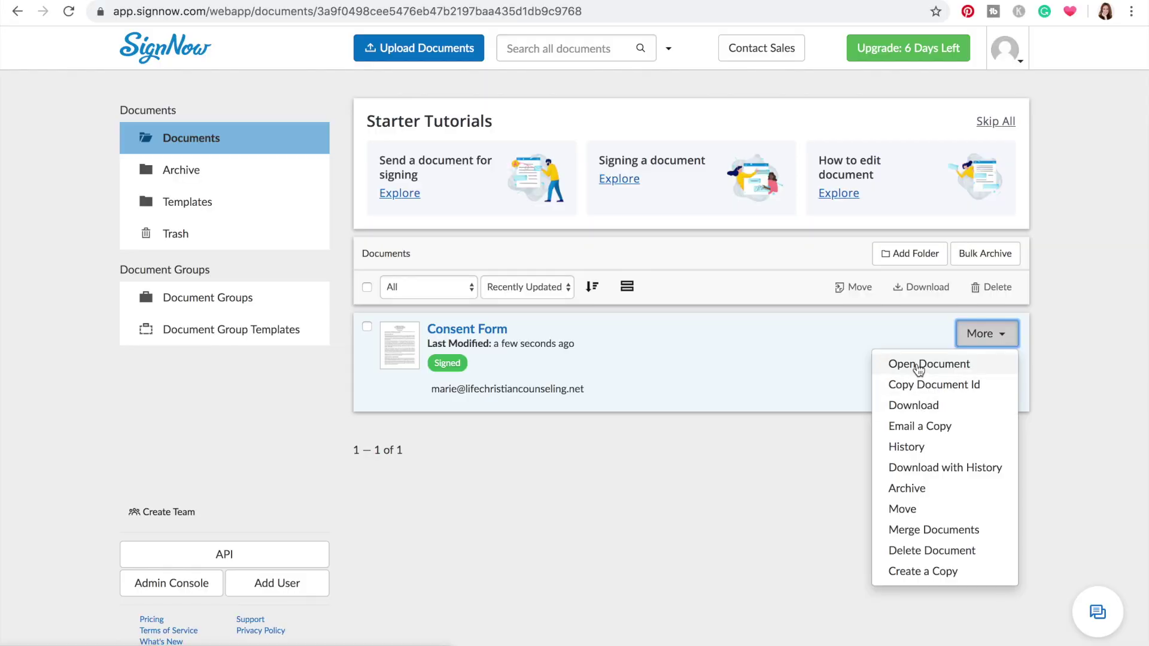
Open the signed Consent Form, scroll to page 2, and start a My Signature on the second signature line
left_click(919, 367)
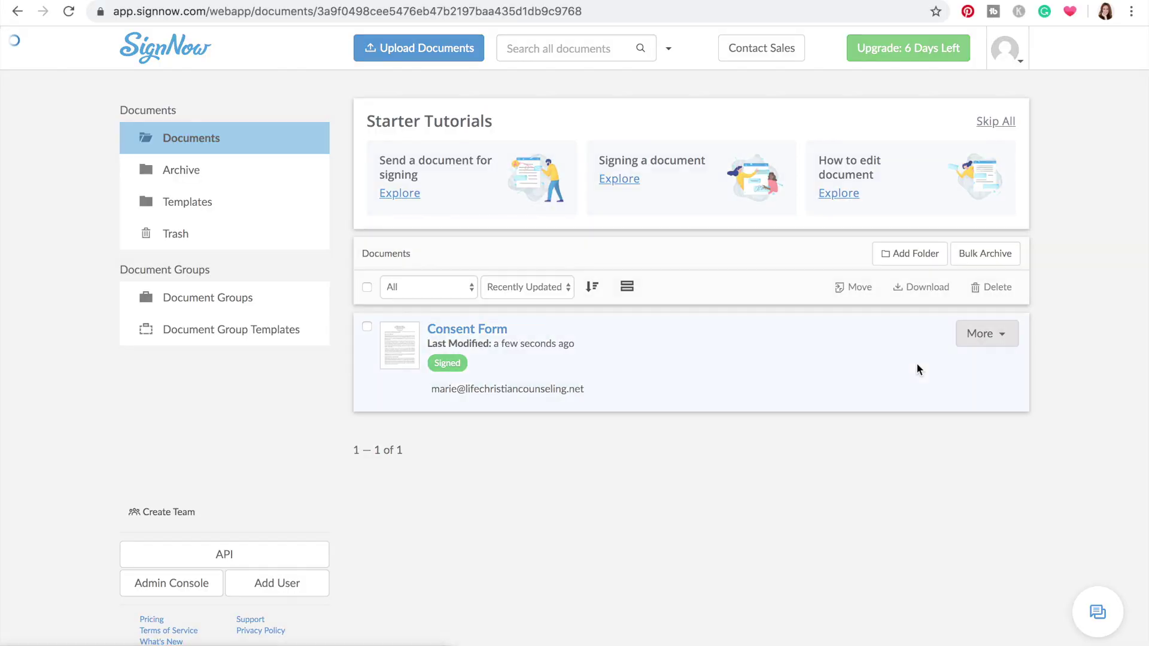
scroll(971, 358, "down", 20)
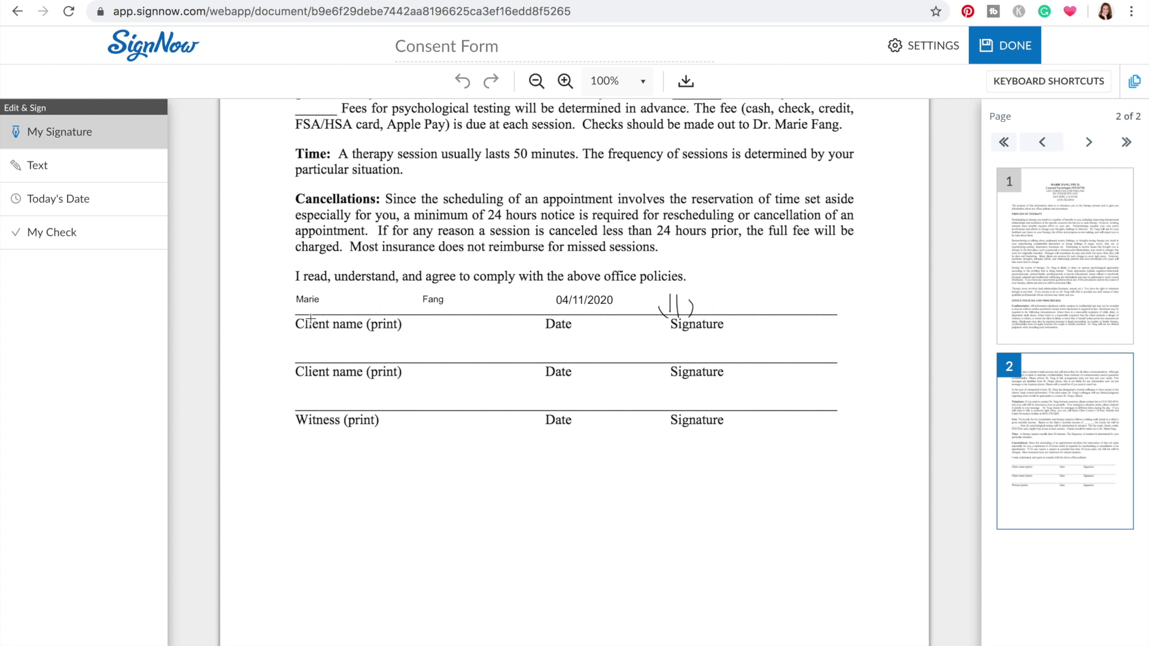
scroll(306, 300, "up", 3)
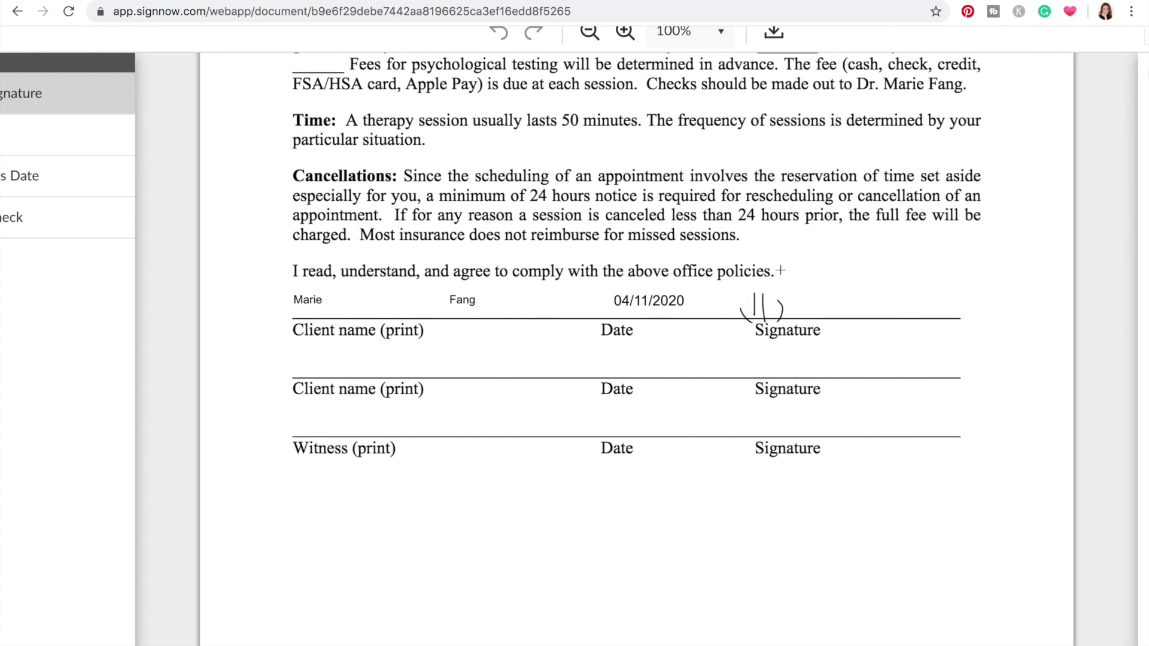
scroll(780, 271, "down", 3)
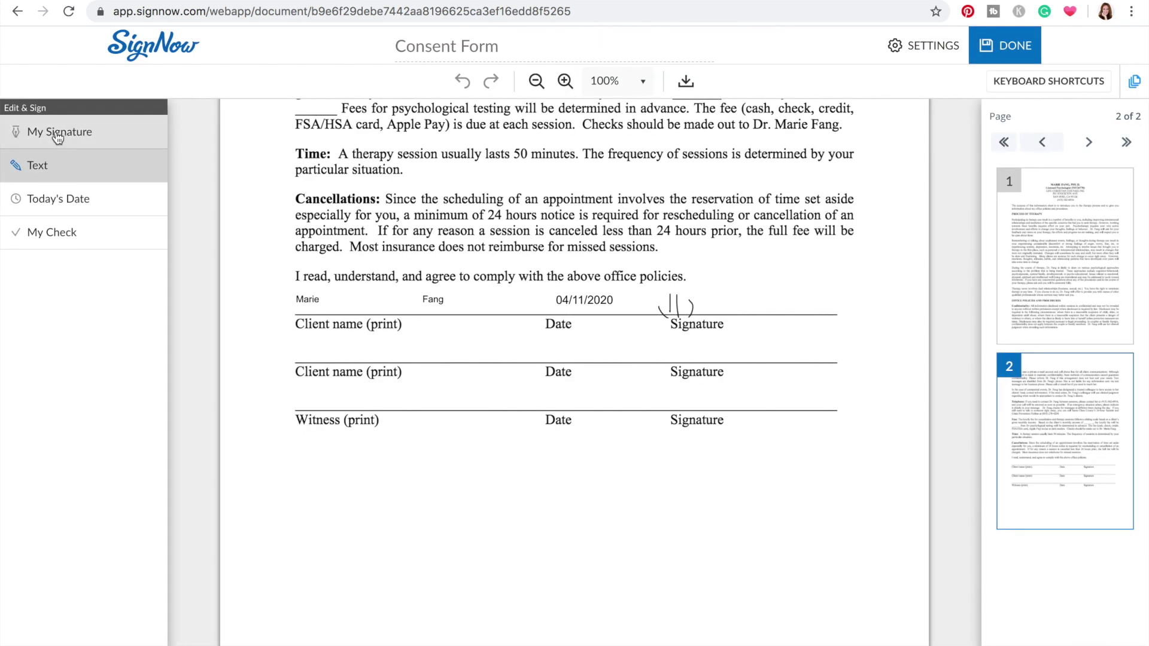
left_click(55, 135)
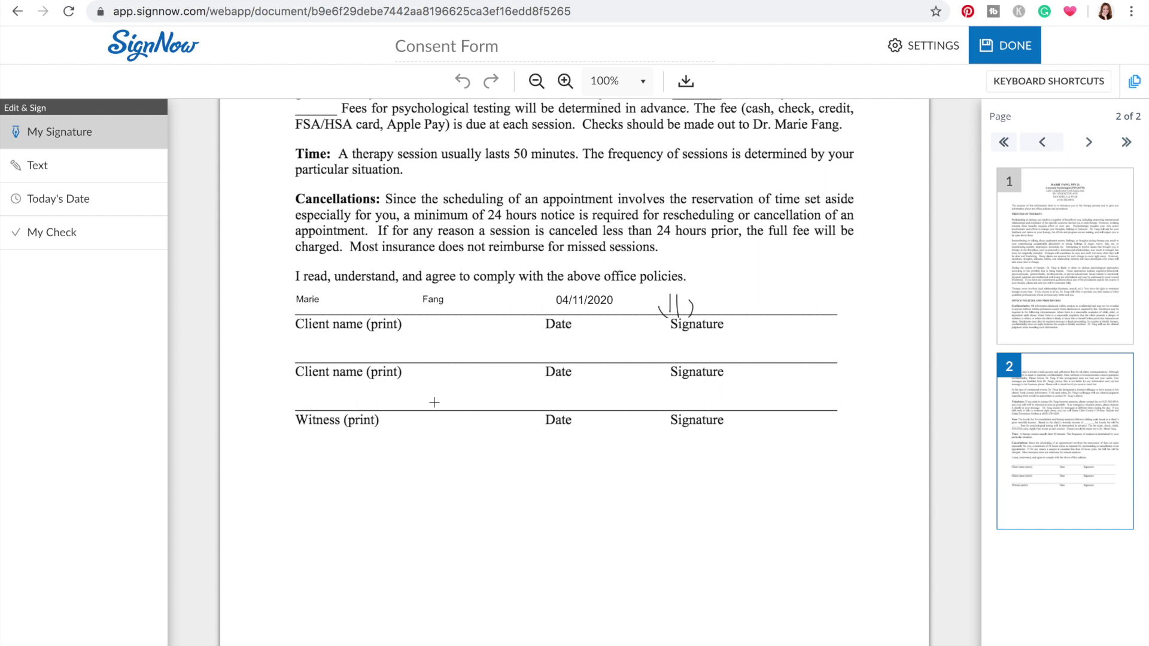
left_click(663, 392)
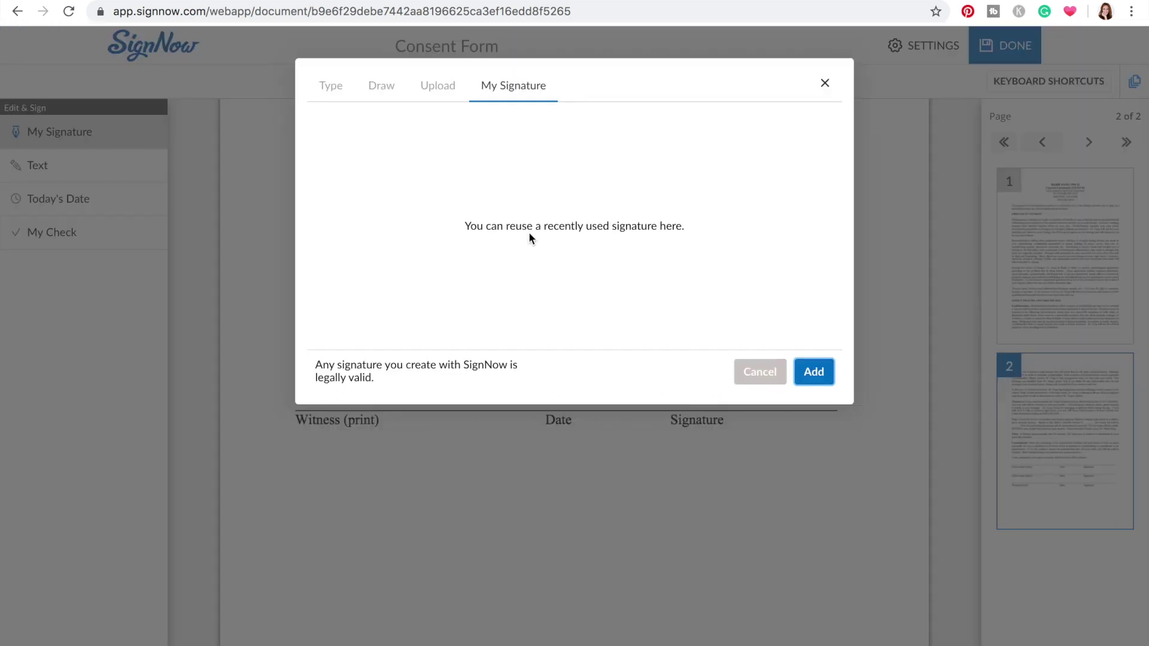
Add the provider's name with ', PsyD' as a first-style typed signature and enlarge it
left_click(350, 91)
left_click(369, 130)
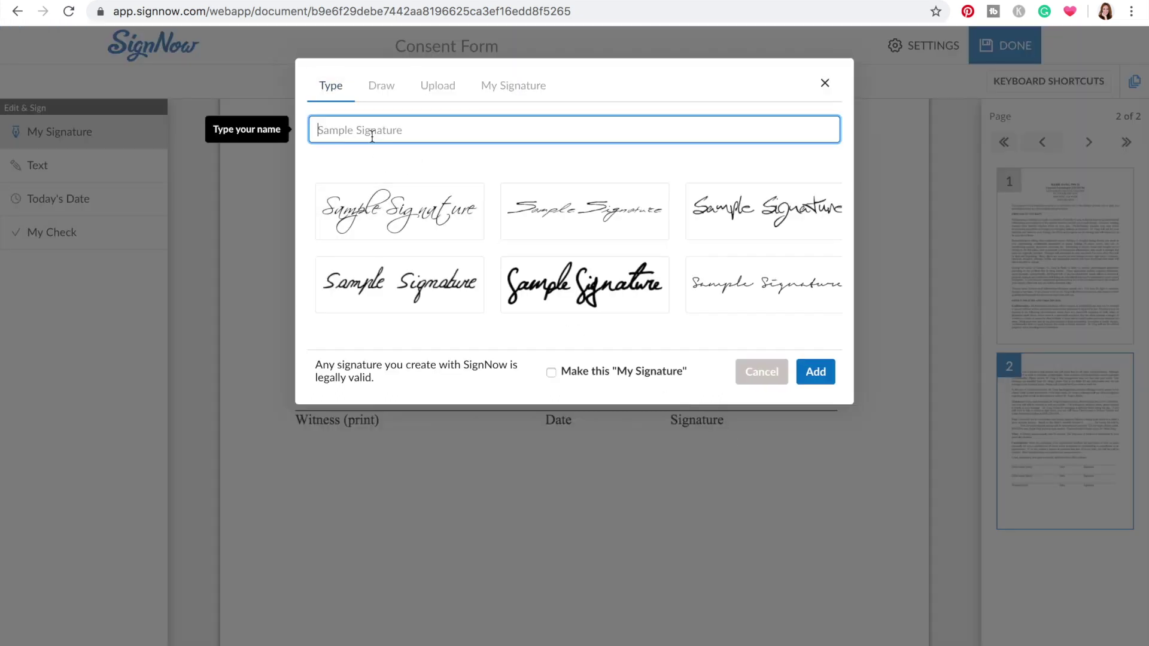
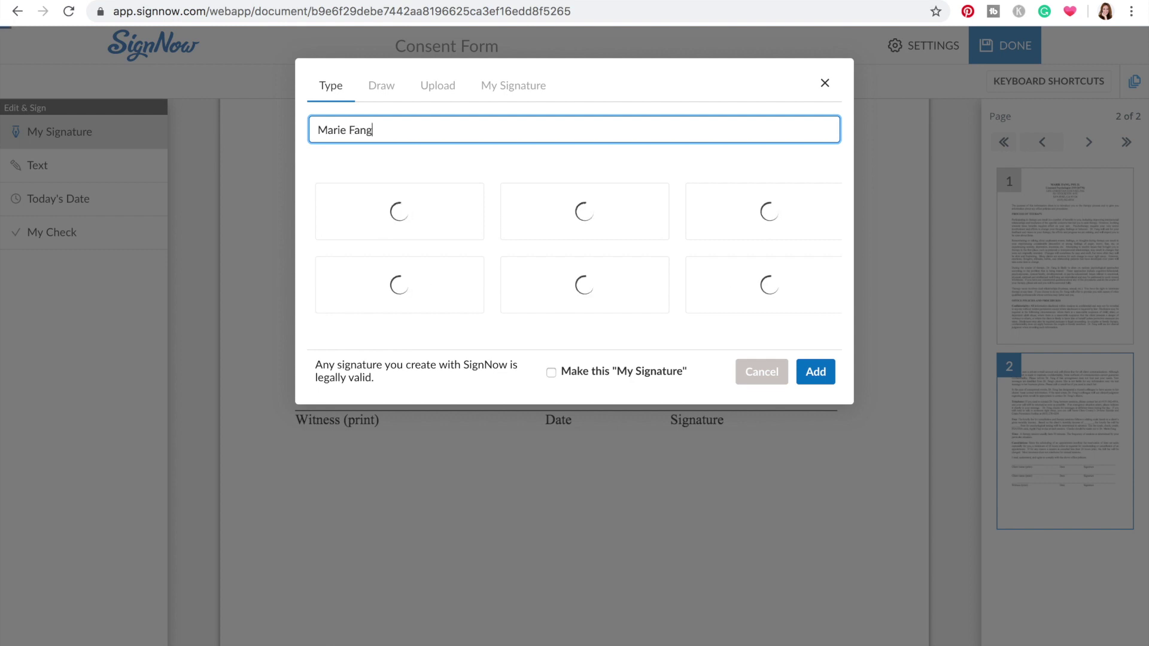
left_click(418, 208)
left_click(449, 134)
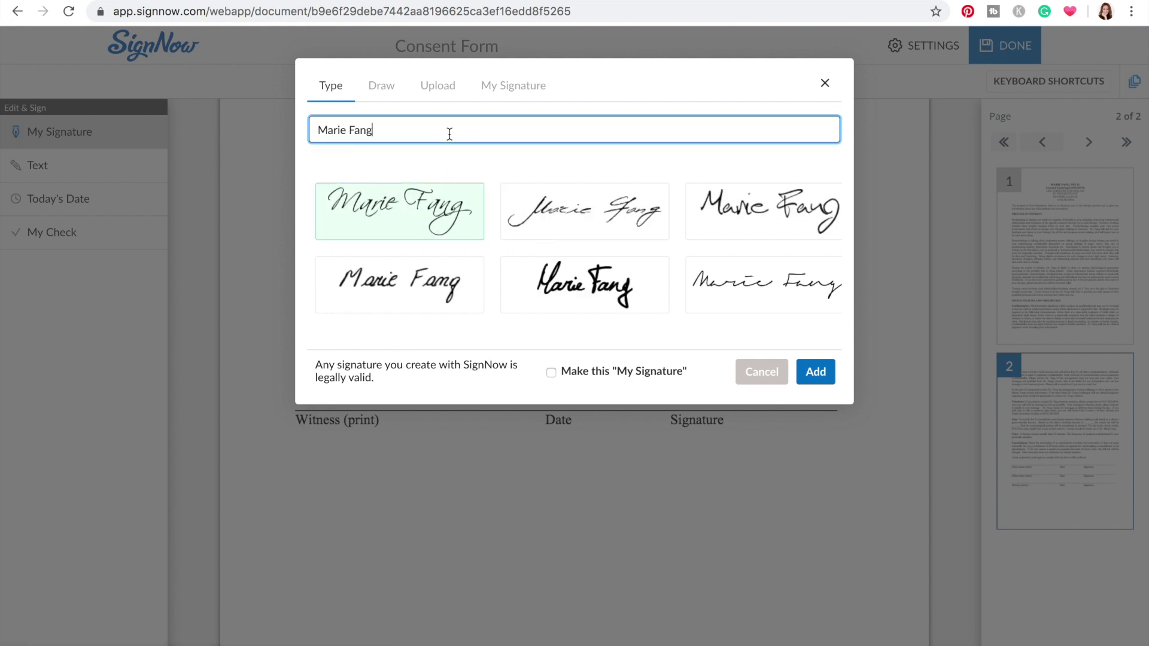
type(", Ps")
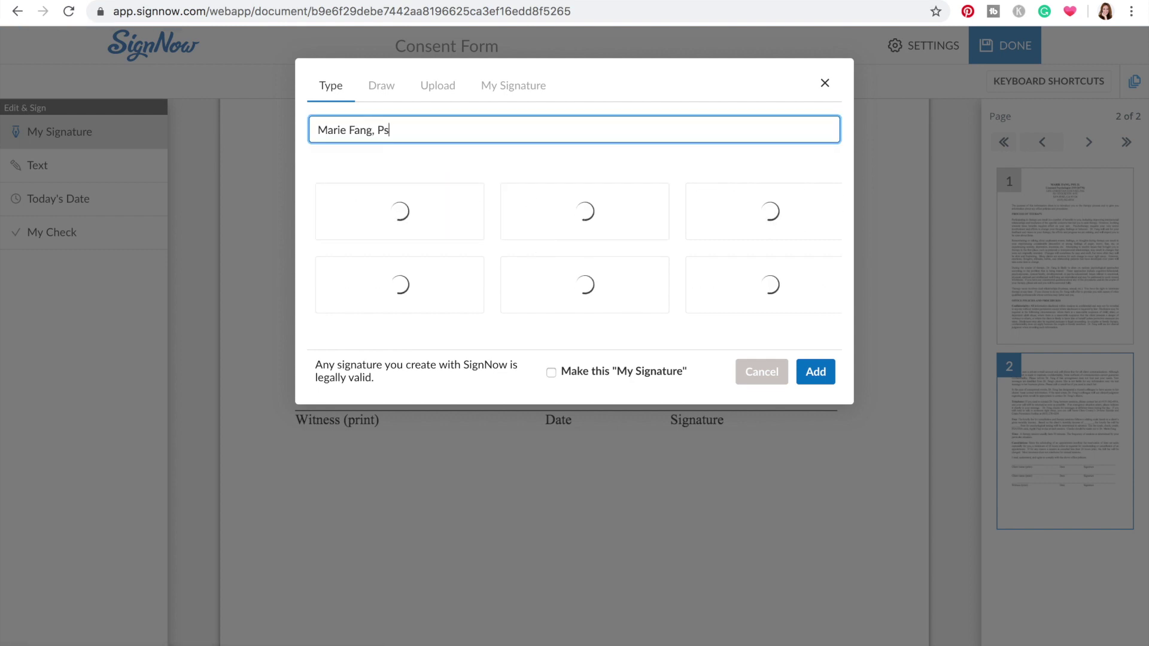
type("yD")
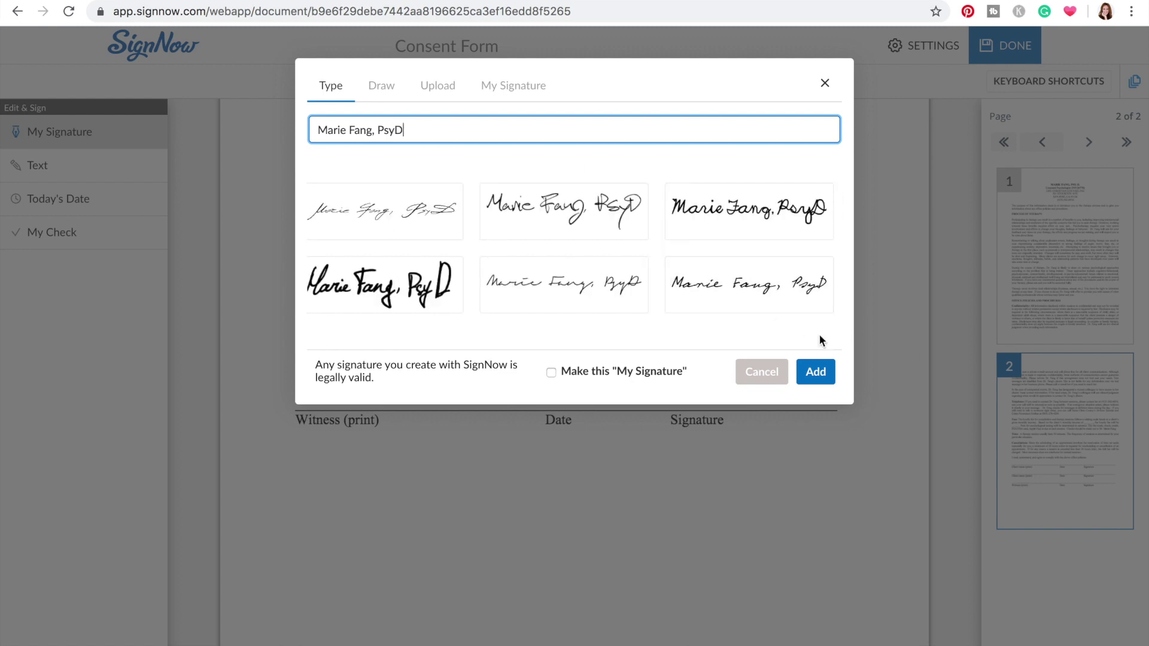
left_click(460, 223)
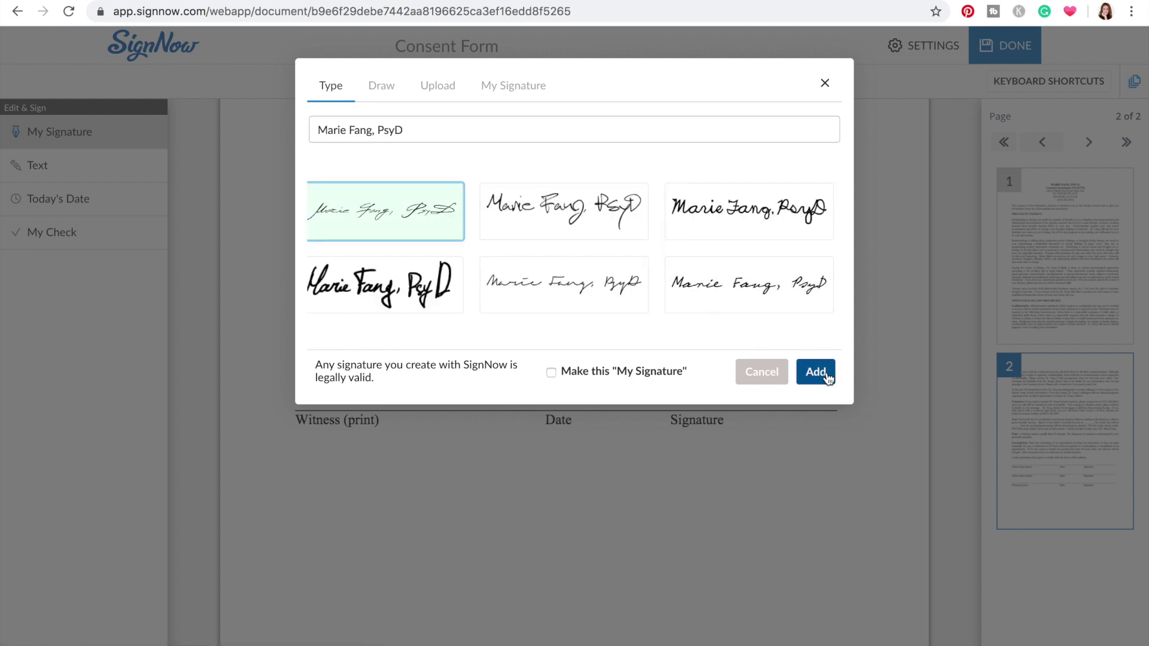
left_click(827, 379)
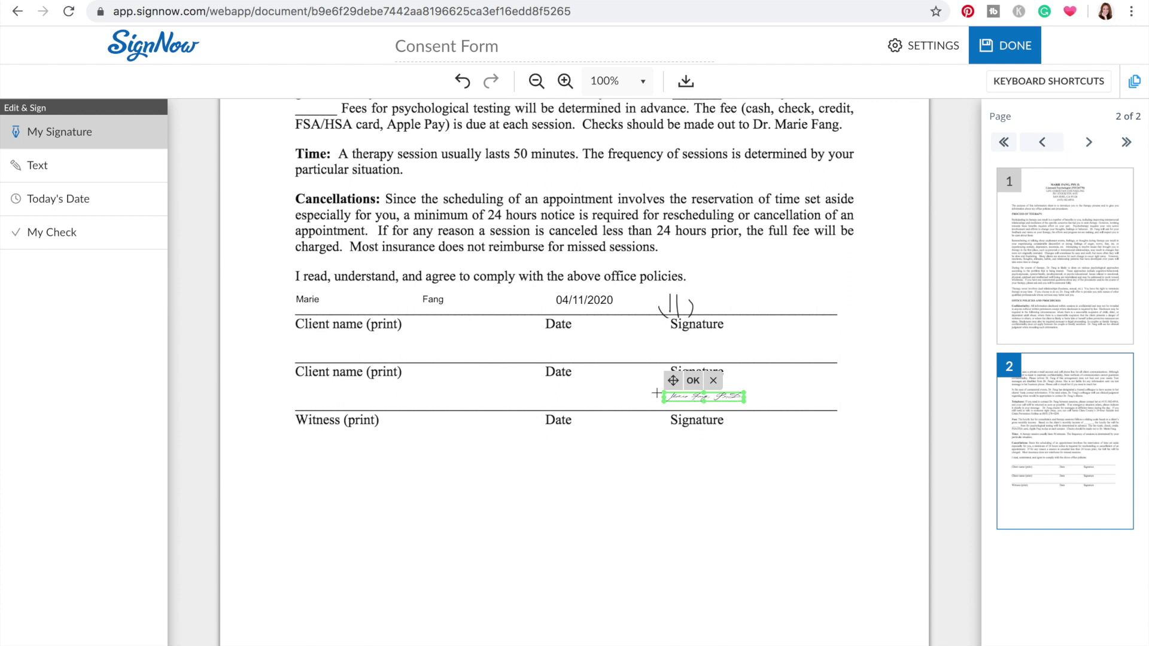
left_click_drag(664, 401, 582, 396)
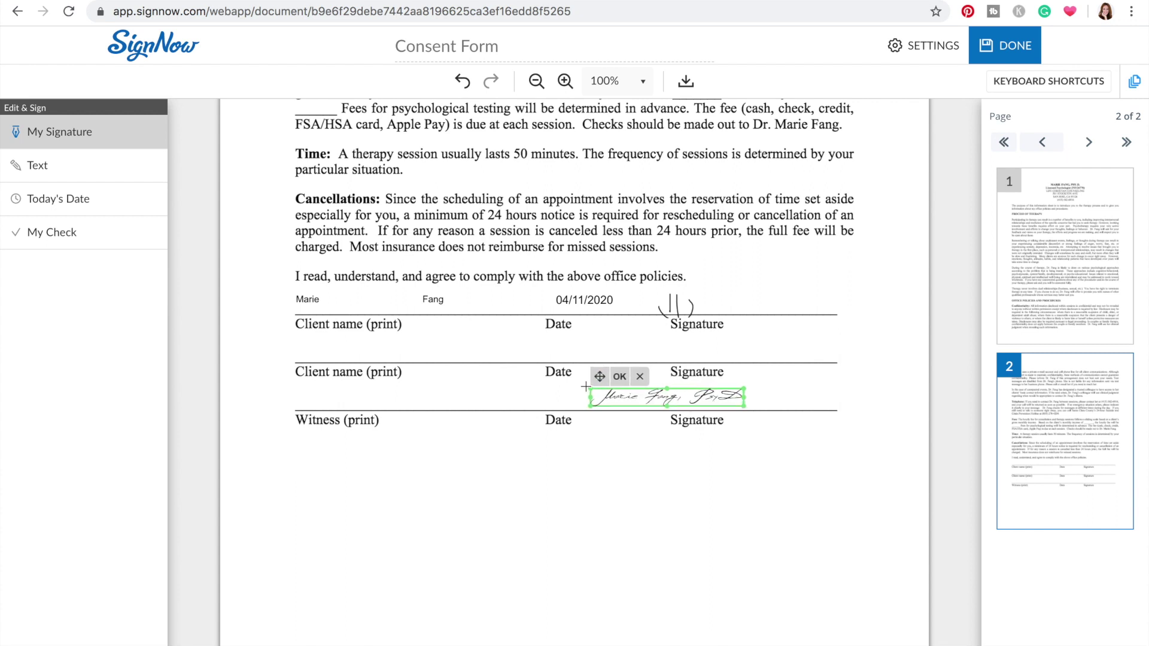
left_click_drag(745, 393, 768, 388)
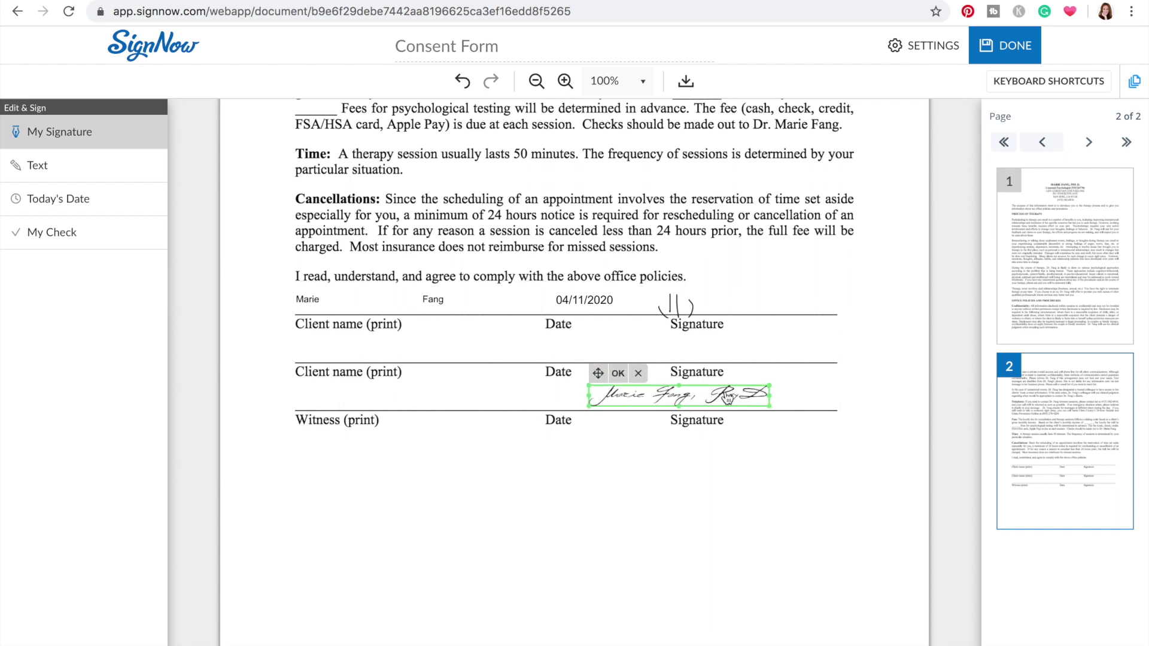
Type the provider's printed name on the blank printed-name line of the second signature row
left_click(33, 166)
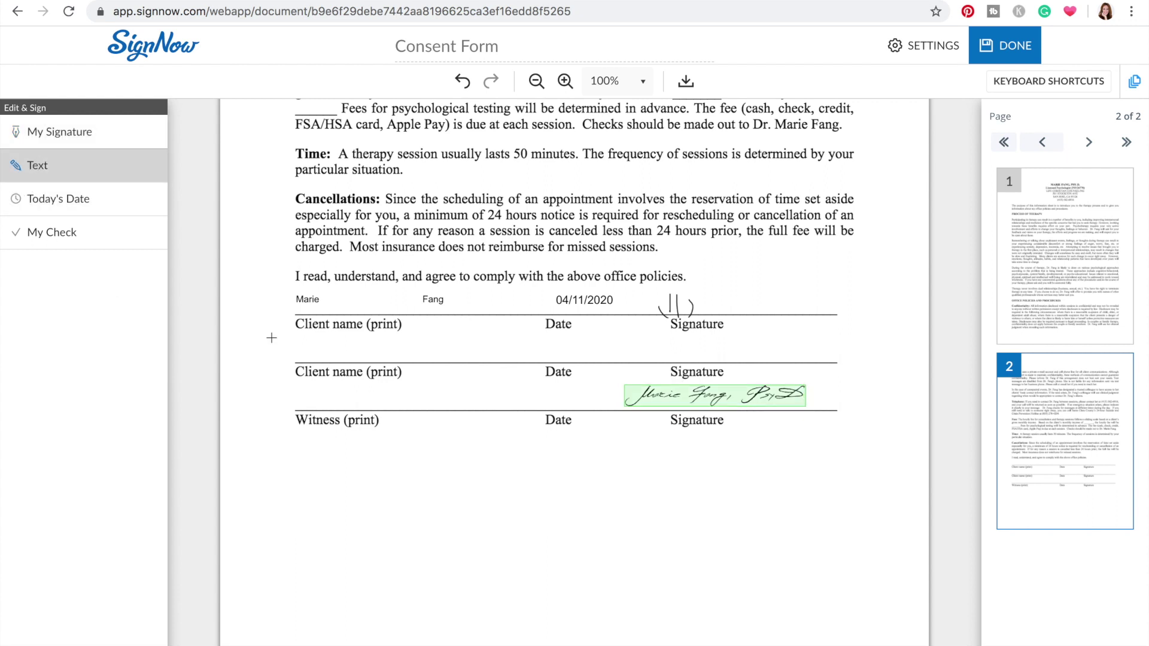
left_click(297, 391)
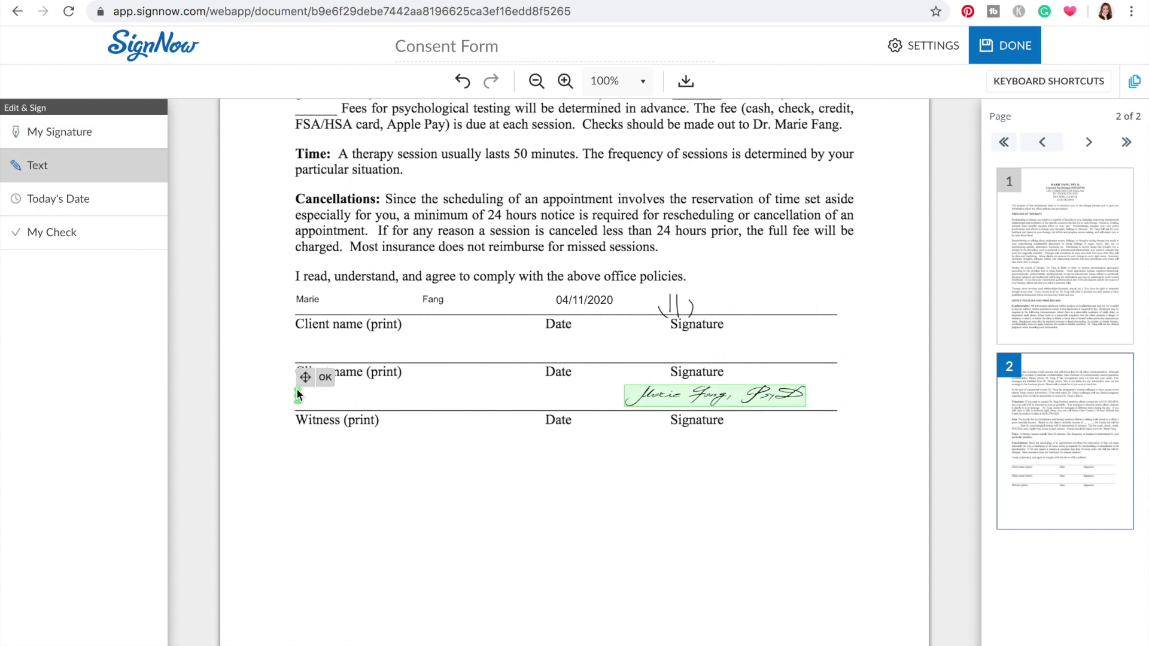
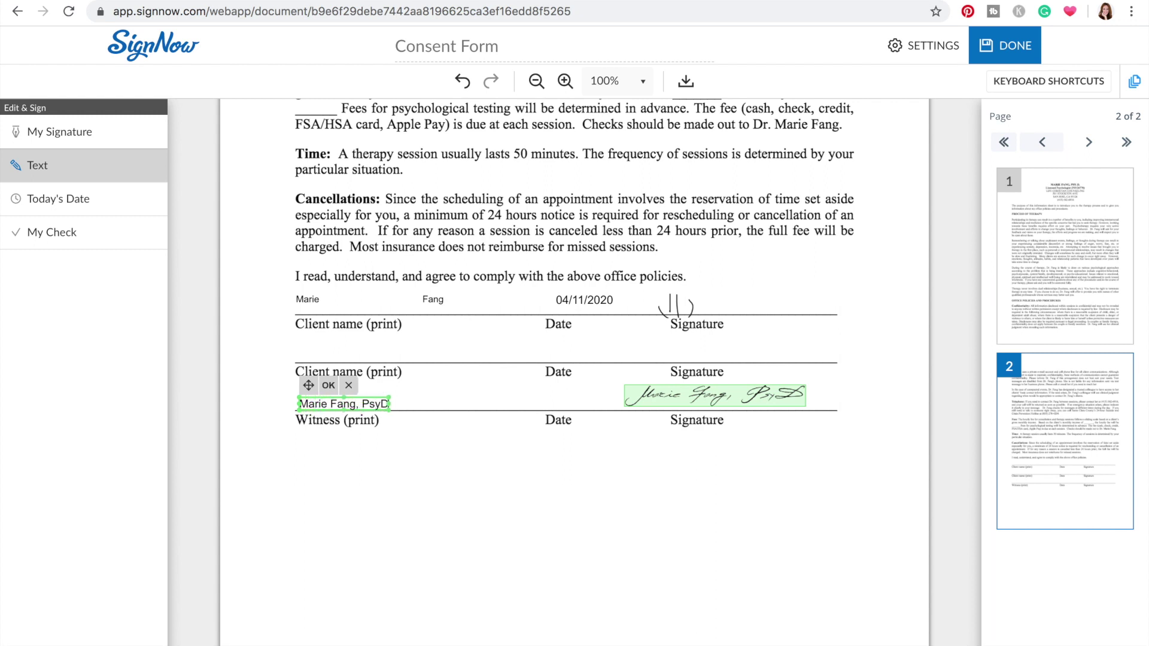
Add the date 04/11/2020 on the date line, save the form, and open its actions list
left_click(36, 199)
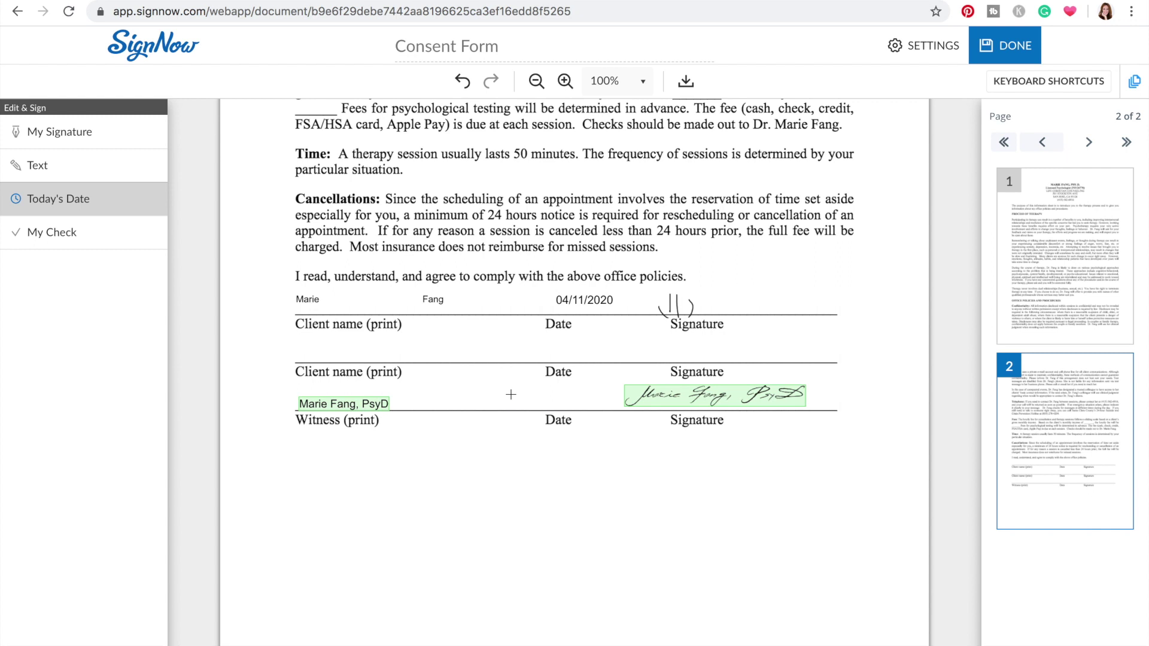
left_click(511, 395)
key("Return")
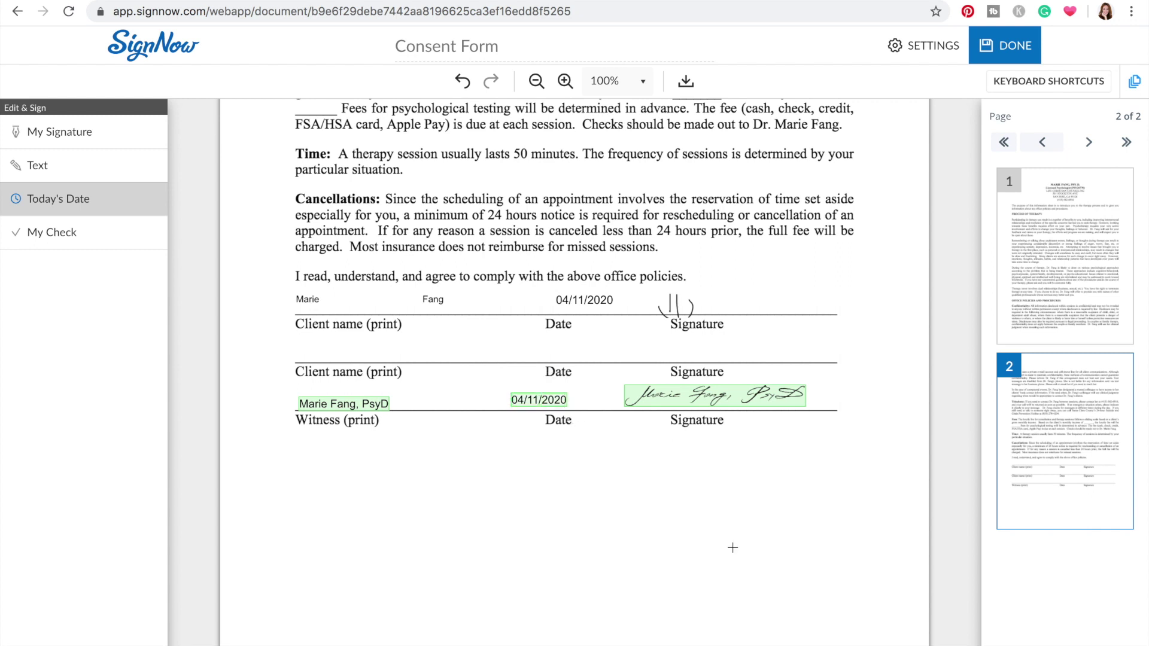
left_click(1005, 45)
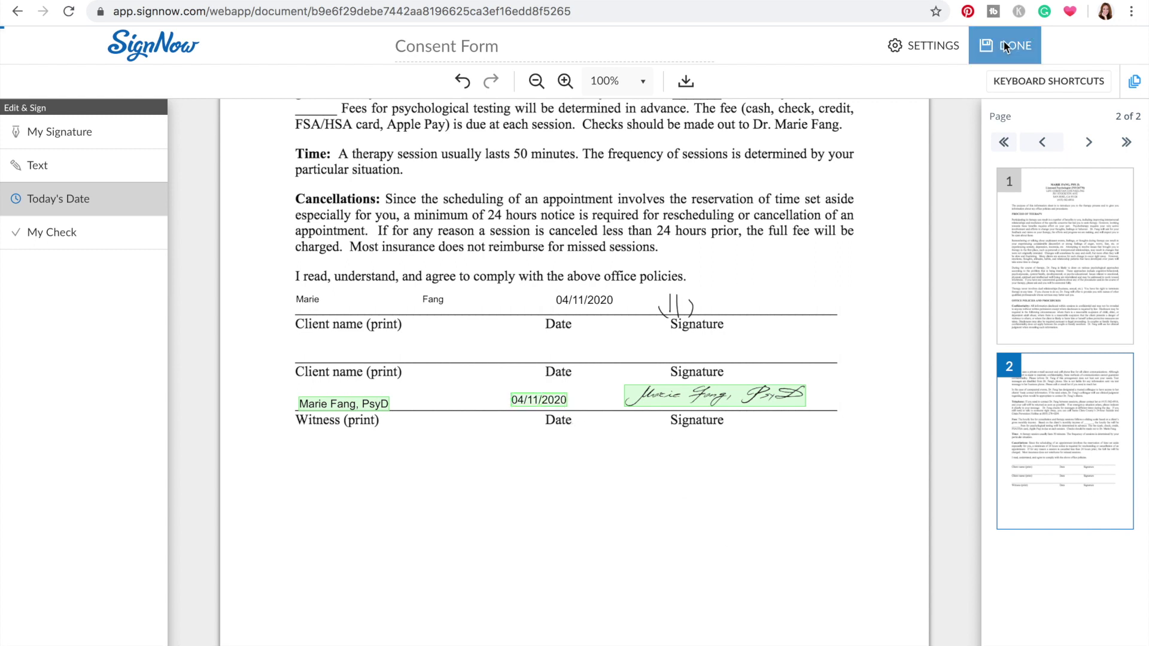
left_click(985, 334)
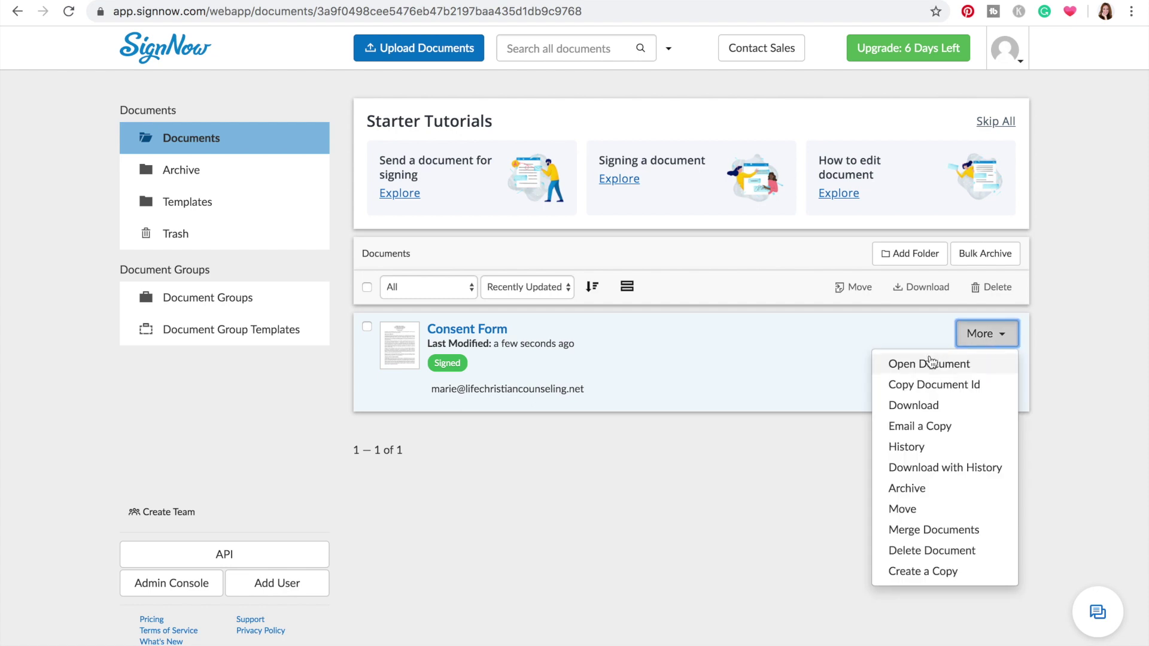